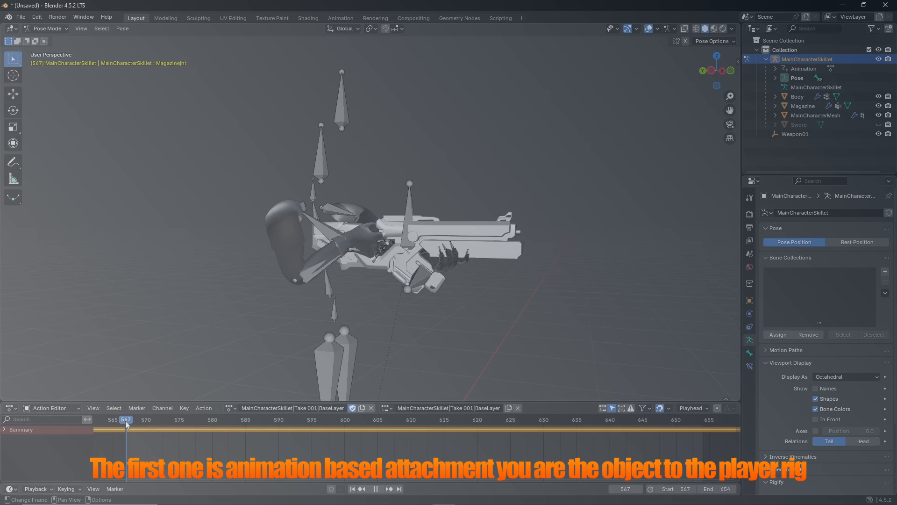
# Go to frame 569 and move the magazine bone along its local X axis.
pyautogui.moveTo(125, 420)
pyautogui.mouseDown()
pyautogui.moveTo(693, 420)
pyautogui.moveTo(139, 421)
pyautogui.mouseUp()
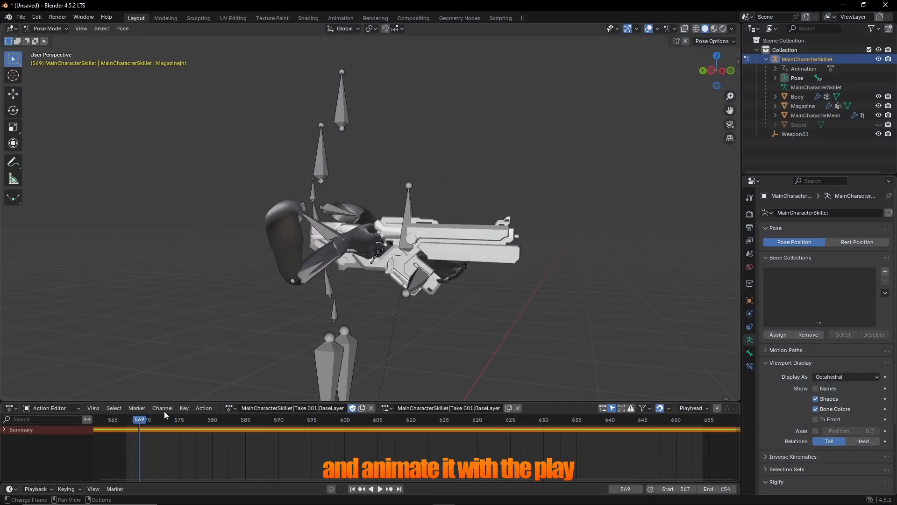
pyautogui.click(416, 284)
pyautogui.press('g')
pyautogui.press('x')
pyautogui.press('x')
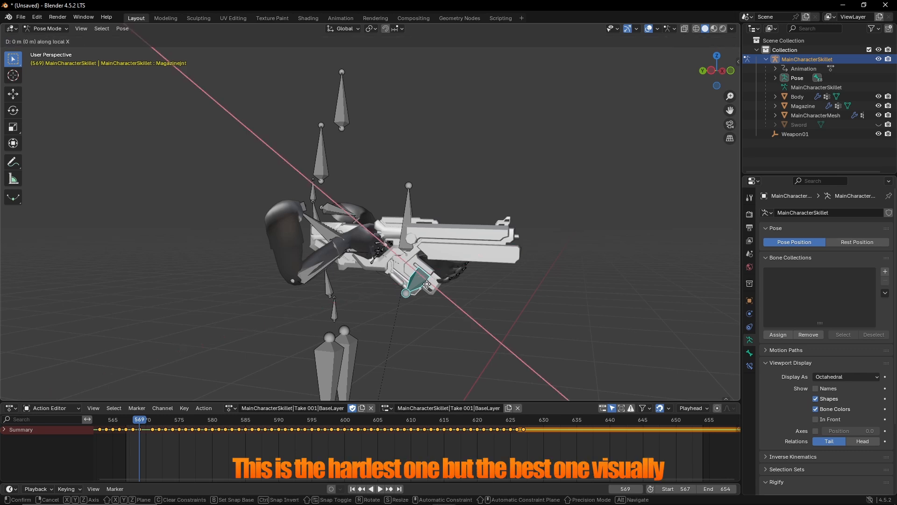
pyautogui.click(441, 290)
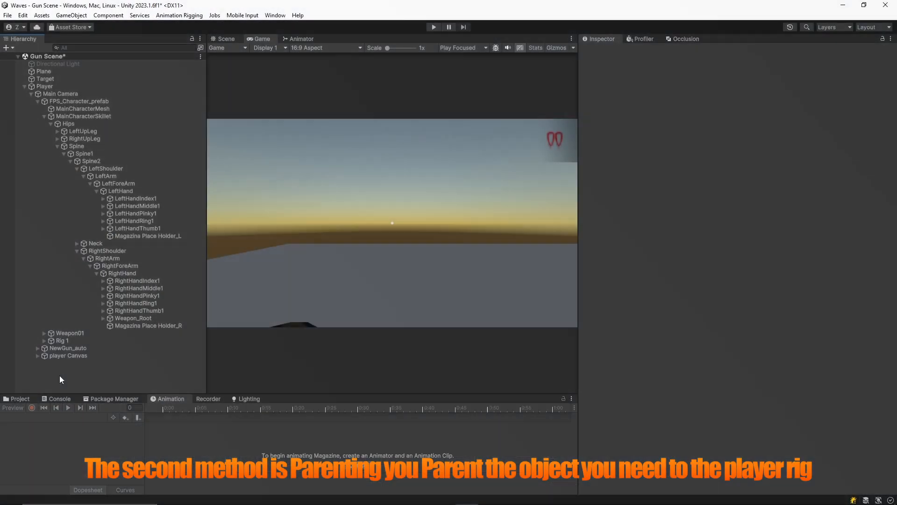
# In Unity, parent the Magazine object to RightHand, switch its parent to LeftHand, and return it to RightHand.
pyautogui.moveTo(52, 365); pyautogui.dragTo(122, 273)
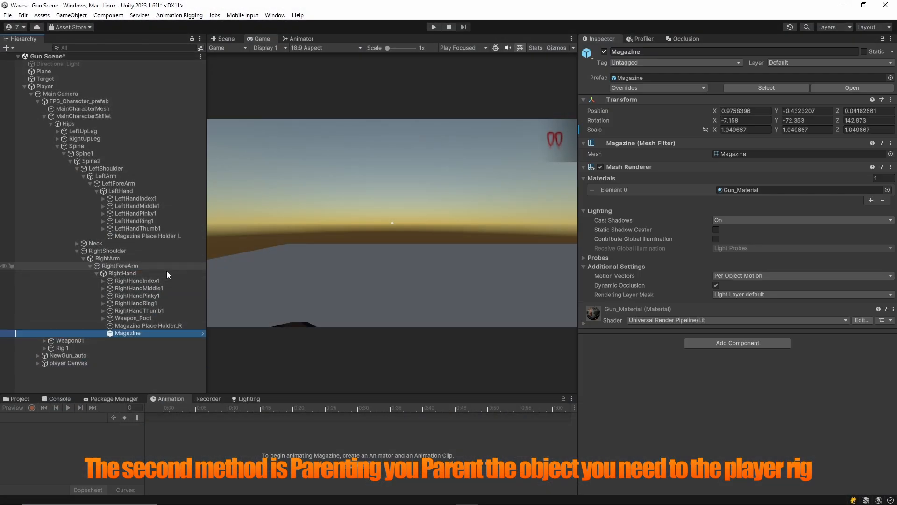
pyautogui.moveTo(129, 333); pyautogui.dragTo(127, 191)
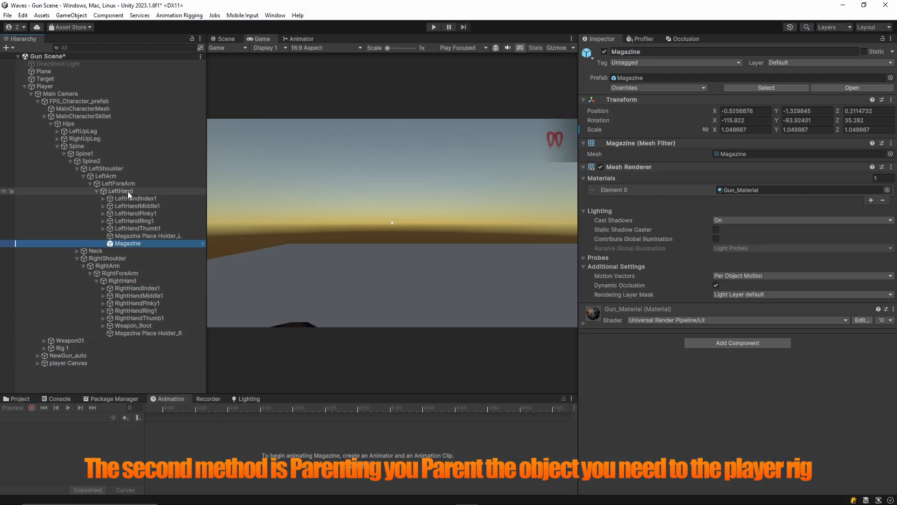
pyautogui.moveTo(130, 241); pyautogui.dragTo(119, 281)
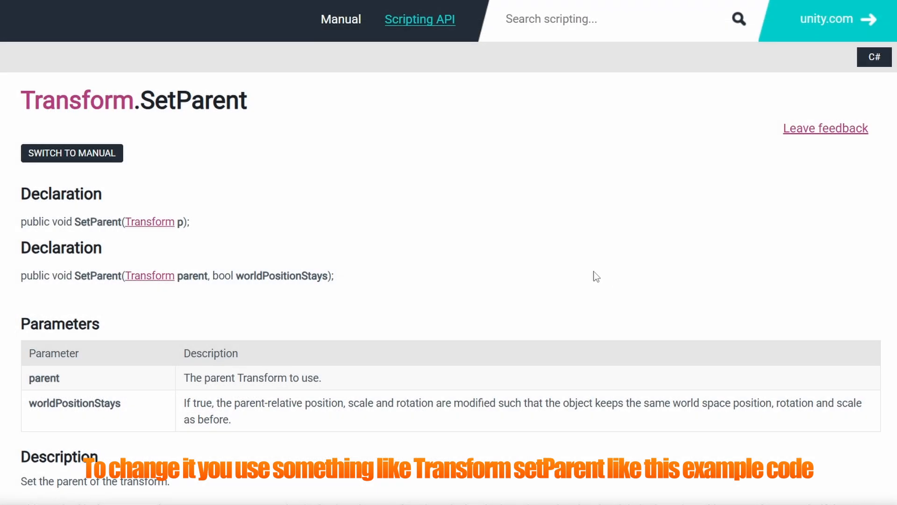
# Review the Transform.SetParent scripting documentation and its example code, highlighting the child.transform.SetParent(newParent) call.
pyautogui.moveTo(6, 96); pyautogui.dragTo(300, 107)
pyautogui.click(307, 105)
pyautogui.scroll(-13, 413, 204)
pyautogui.scroll(-14, 413, 206)
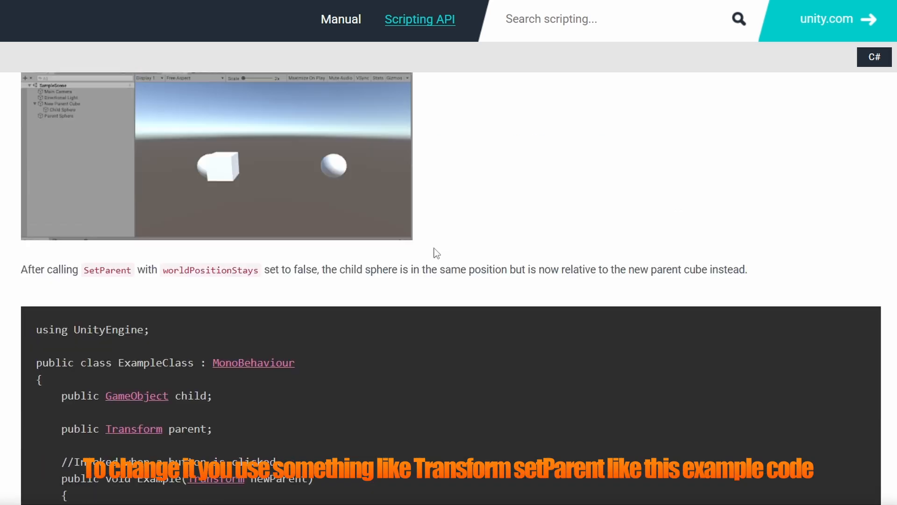
pyautogui.scroll(1, 443, 275)
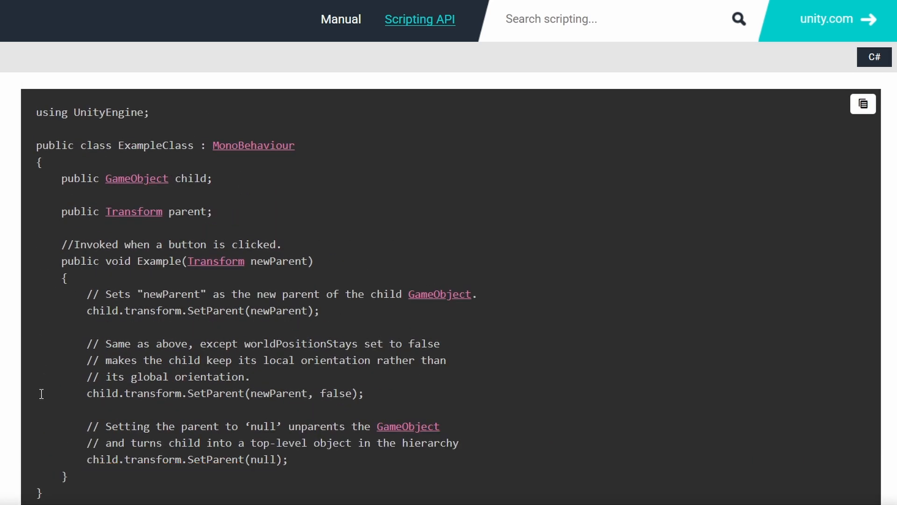
pyautogui.moveTo(87, 310); pyautogui.dragTo(271, 311)
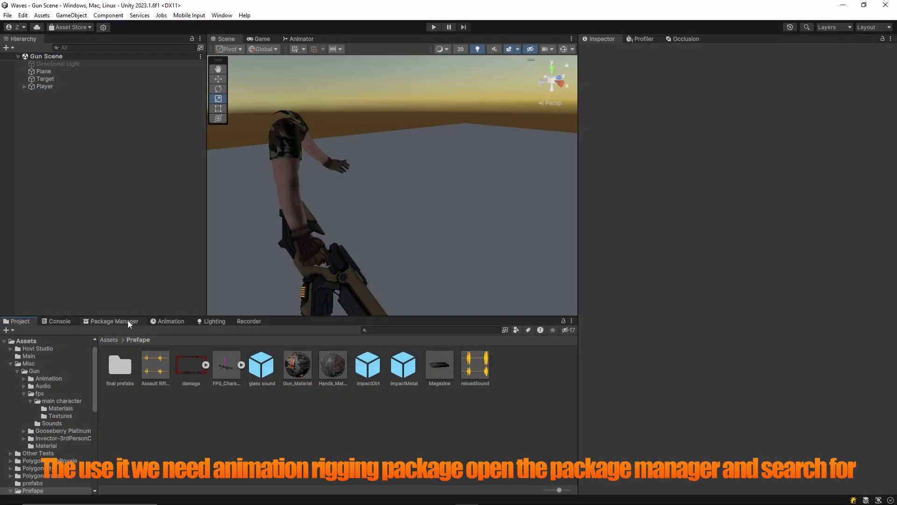
# In Unity, search the Unity Registry packages for "rig" and install the Animation Rigging package.
pyautogui.click(126, 321)
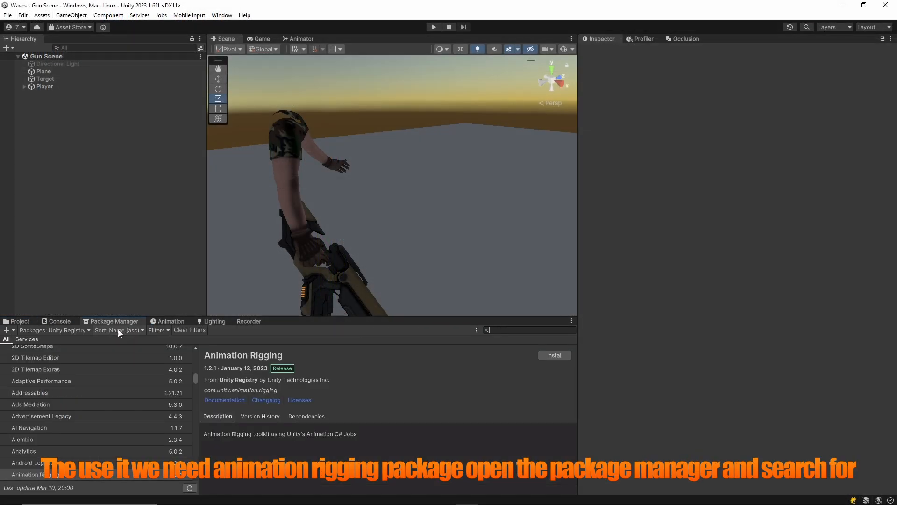
pyautogui.click(81, 331)
pyautogui.click(83, 339)
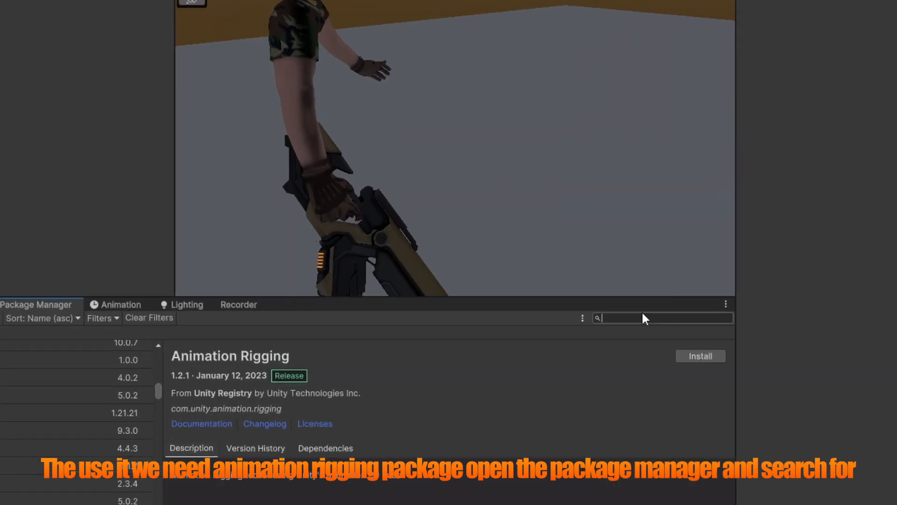
pyautogui.write('ri')
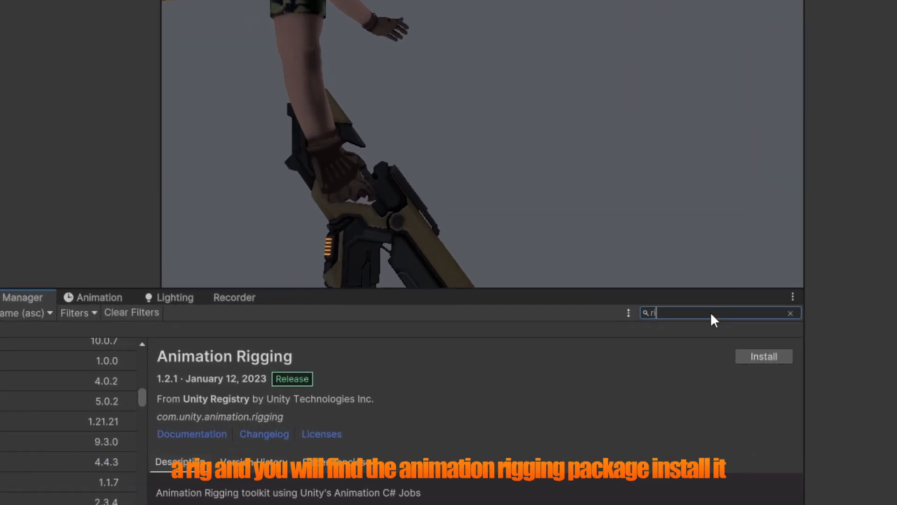
pyautogui.write('g')
pyautogui.click(26, 367)
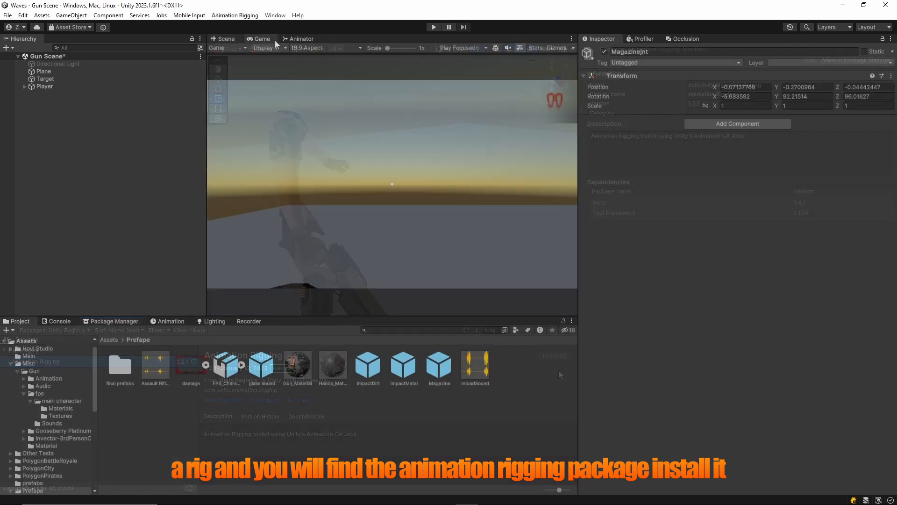
# Play-test the scene to check how the magazine behaves during the reload, and stop it.
pyautogui.hotkey('ctrl', 'p')
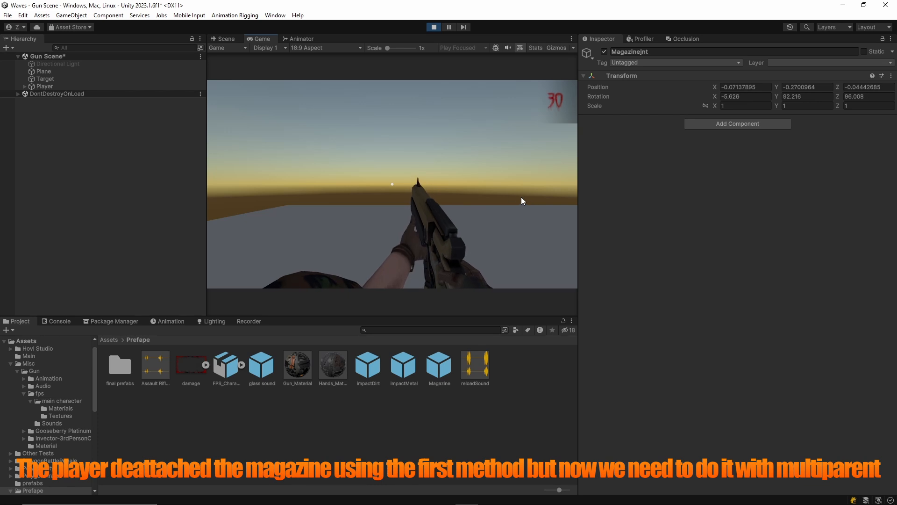
pyautogui.click(432, 27)
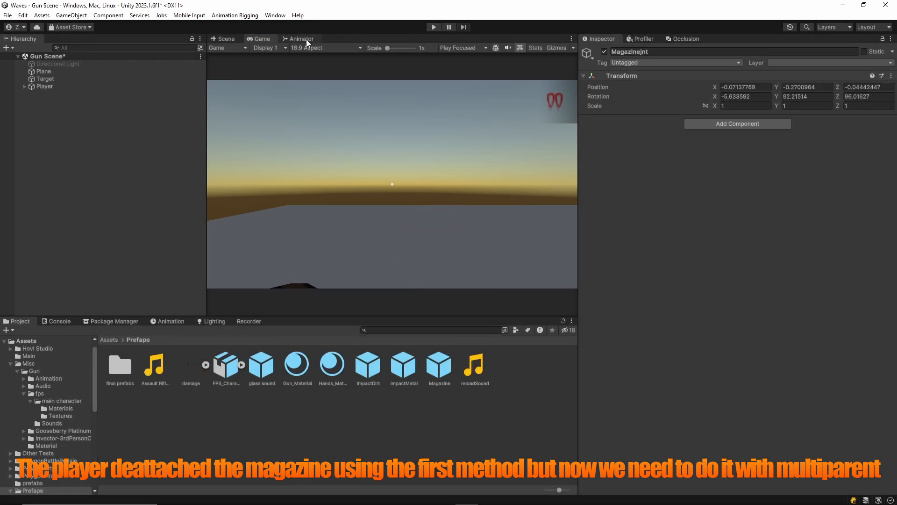
# Duplicate the Character_Reload animation clip and assign the duplicate as the motion of the Reload state.
pyautogui.click(466, 145)
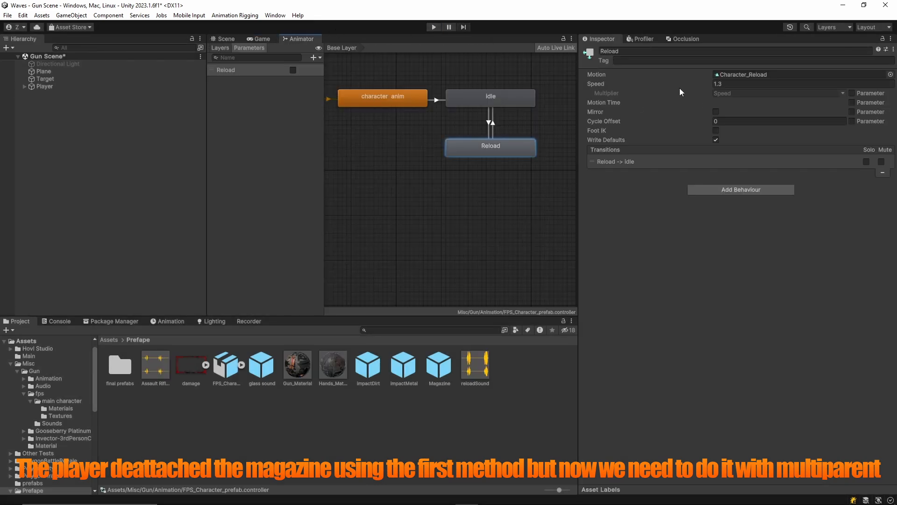
pyautogui.click(751, 74)
pyautogui.click(451, 372)
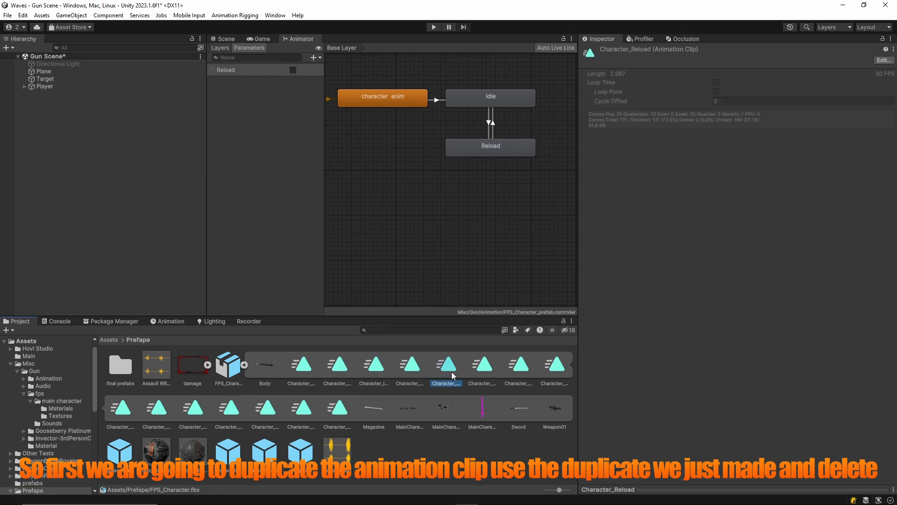
pyautogui.hotkey('ctrl', 'd')
pyautogui.click(491, 149)
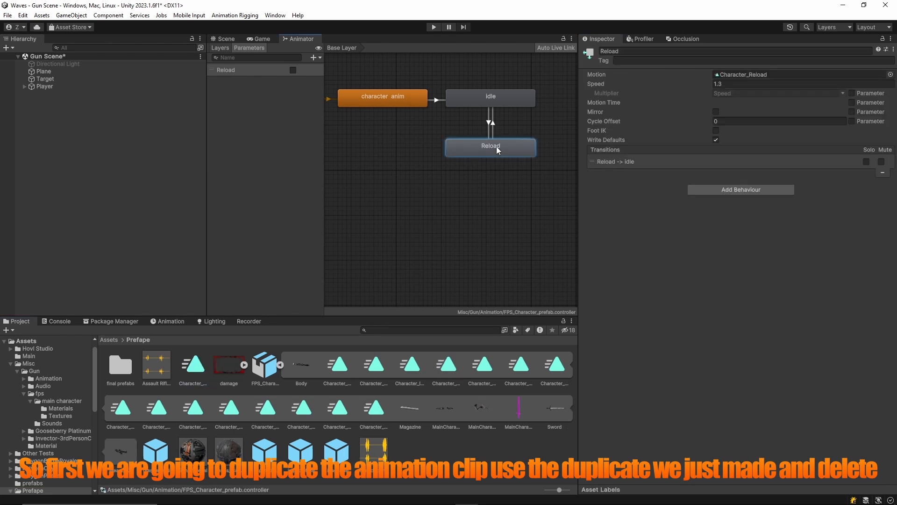
pyautogui.moveTo(193, 365); pyautogui.dragTo(803, 85)
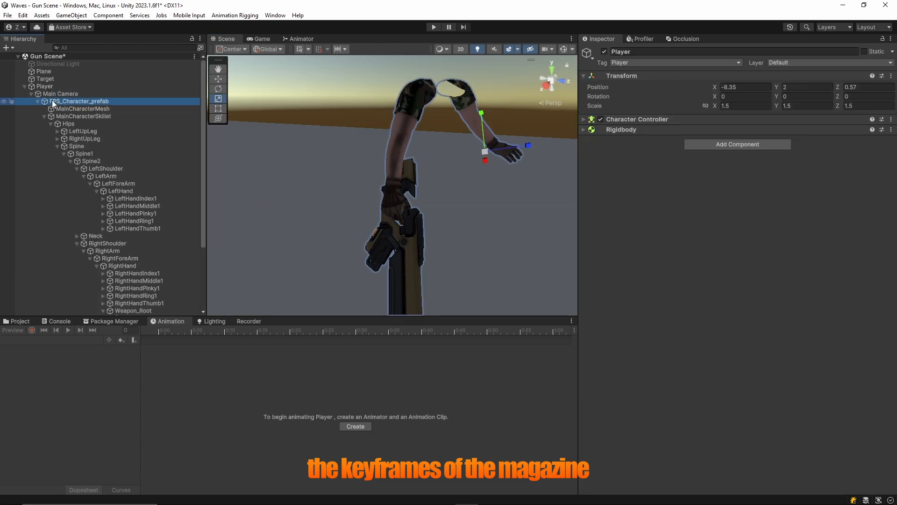
# Remove the Magazinejnt position, rotation and scale properties from the Character_Reload clip of FPS_Character_prefab.
pyautogui.click(52, 100)
pyautogui.click(47, 341)
pyautogui.click(58, 369)
pyautogui.moveTo(140, 388); pyautogui.dragTo(241, 399)
pyautogui.scroll(1, 141, 404)
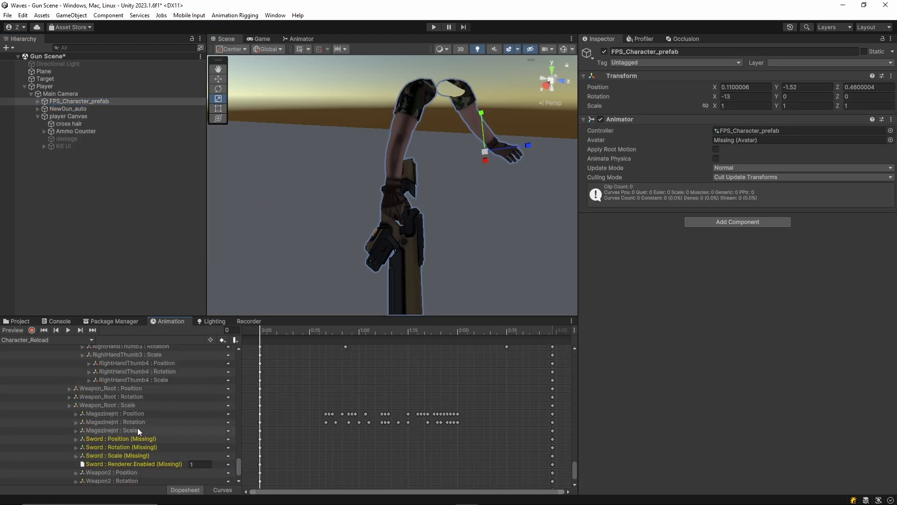
pyautogui.scroll(-1, 137, 427)
pyautogui.click(133, 399)
pyautogui.rightClick(155, 394)
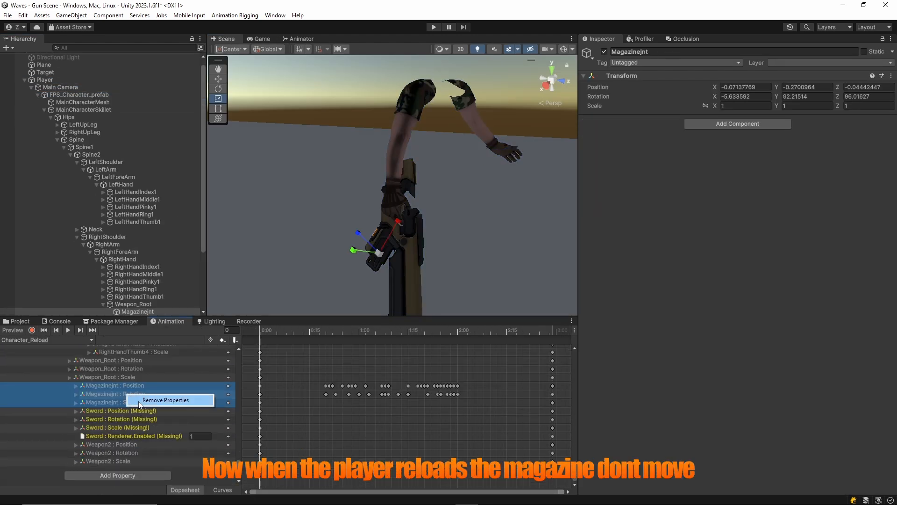
pyautogui.click(182, 400)
# Scrub through the edited reload clip and play-test the scene to check the magazine's motion.
pyautogui.moveTo(261, 332); pyautogui.dragTo(535, 342)
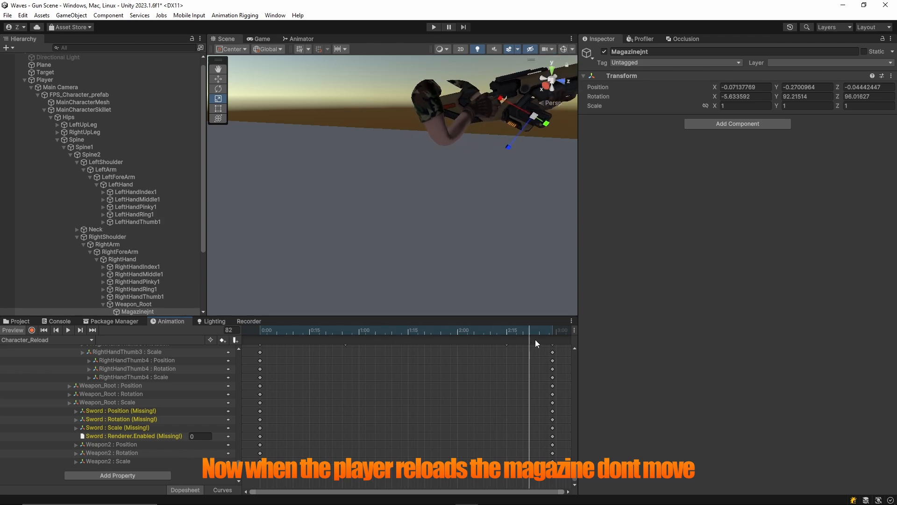
pyautogui.click(434, 28)
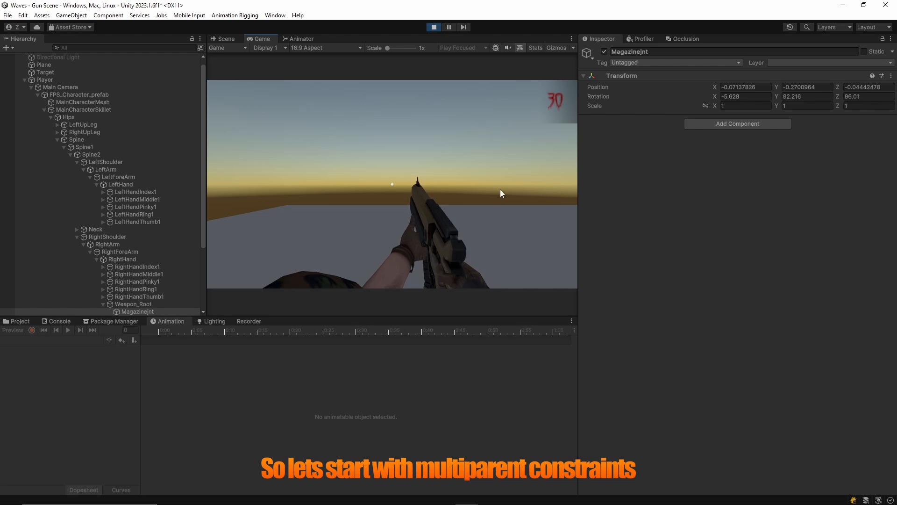
pyautogui.click(434, 27)
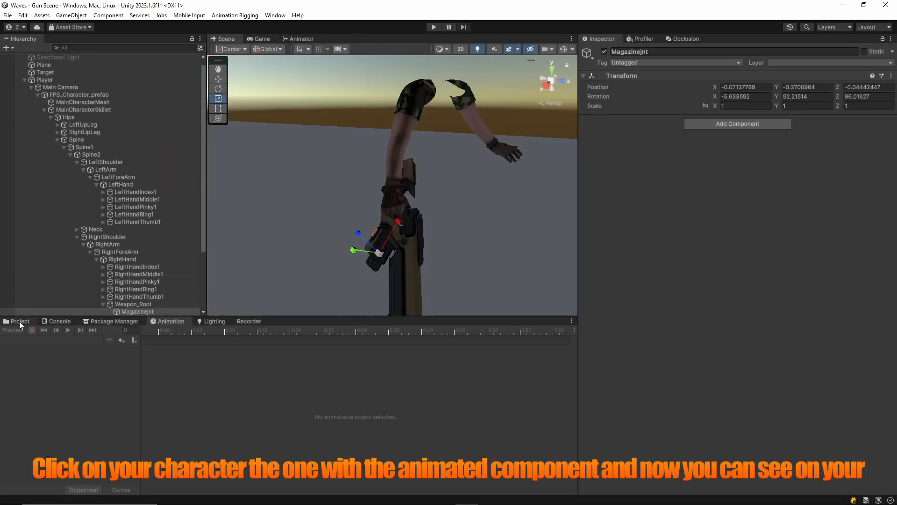
# Run Rig Setup from Animation Rigging on FPS_Character_prefab.
pyautogui.click(19, 321)
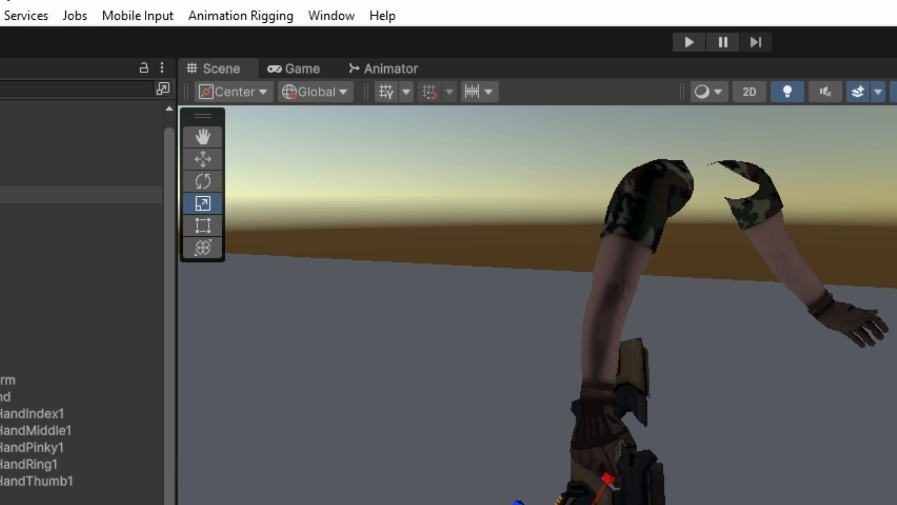
pyautogui.click(54, 105)
pyautogui.click(268, 21)
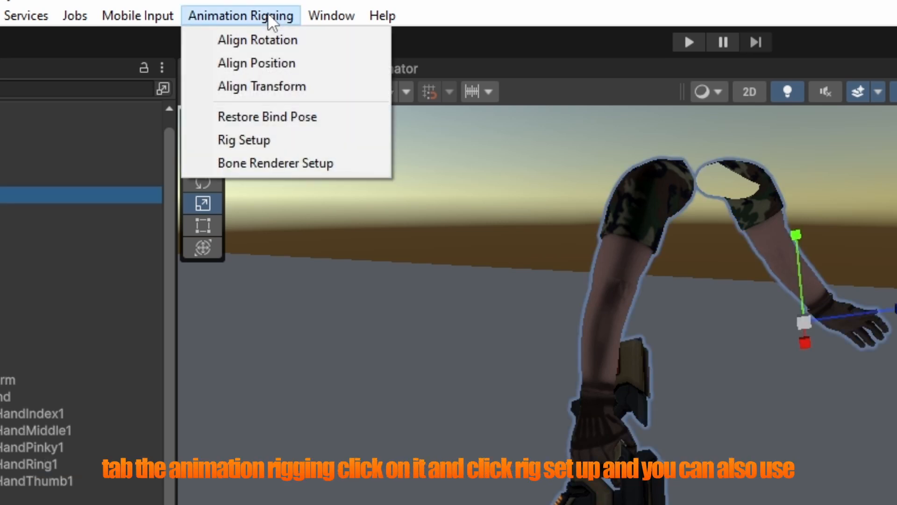
pyautogui.click(305, 138)
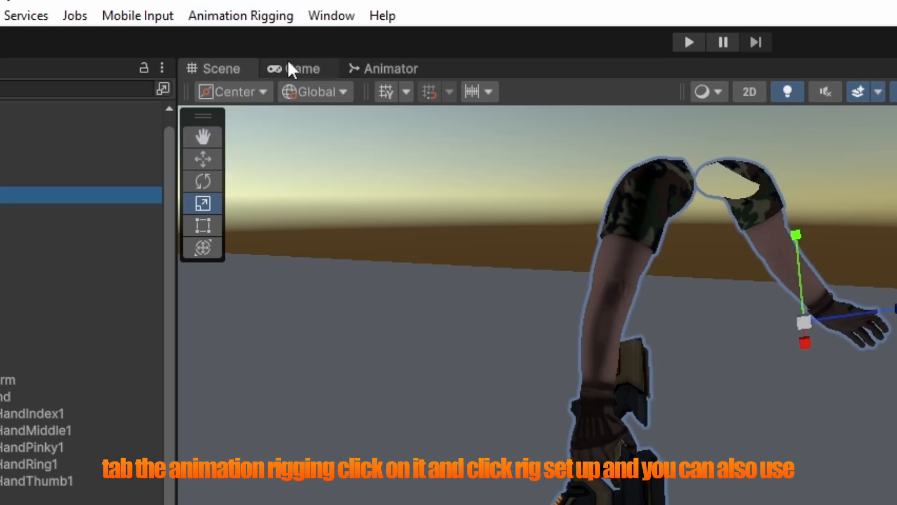
# Add a Bone Renderer to FPS_Character_prefab with Bone Renderer Setup, inspect the bones, and disable the component.
pyautogui.click(270, 18)
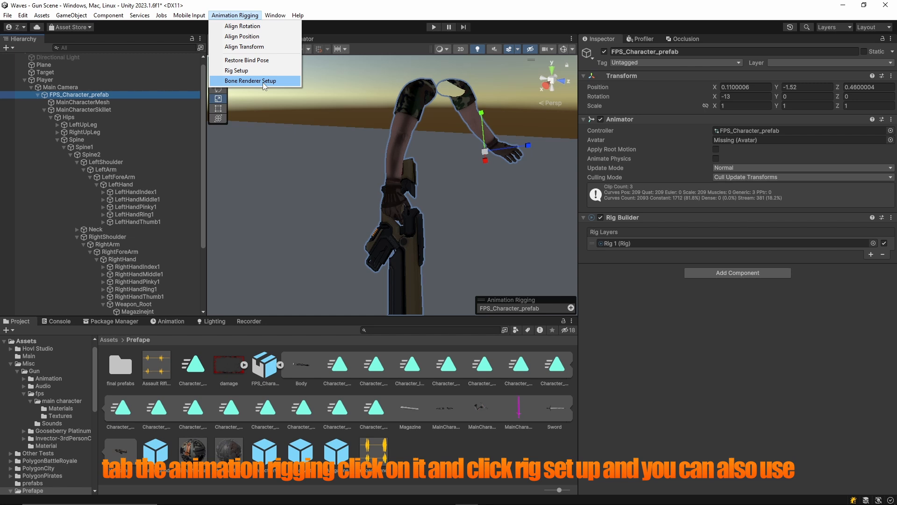
pyautogui.click(262, 82)
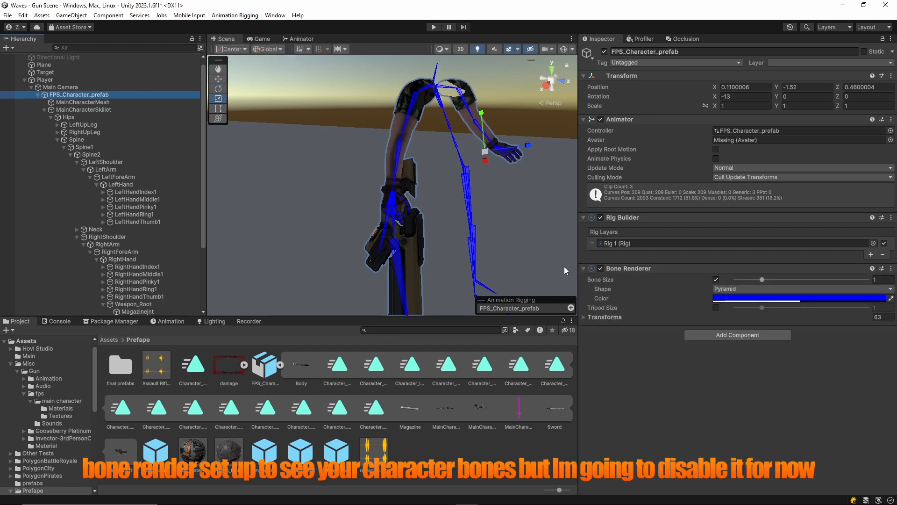
pyautogui.scroll(-5, 465, 252)
pyautogui.moveTo(465, 252); pyautogui.dragTo(402, 189, button='middle')
pyautogui.click(601, 268)
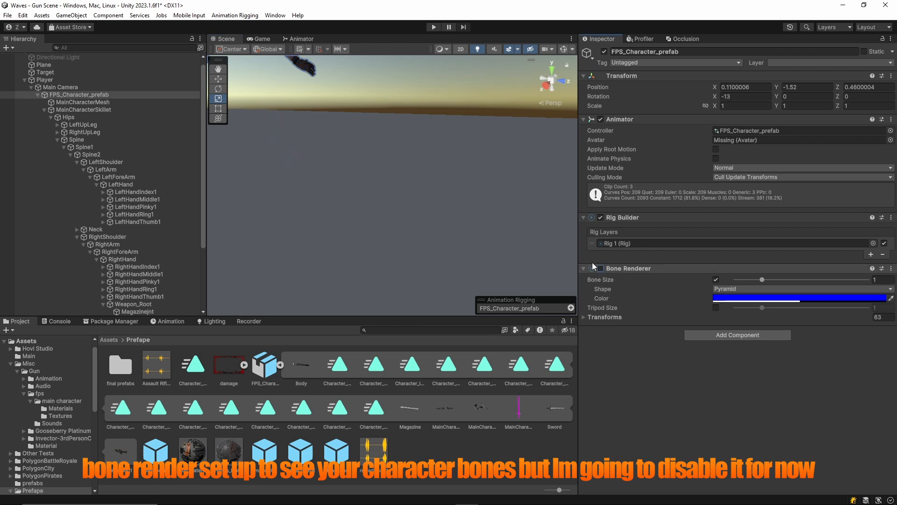
pyautogui.moveTo(448, 168); pyautogui.dragTo(330, 162, button='middle')
pyautogui.keyDown('alt'); pyautogui.moveTo(330, 162); pyautogui.dragTo(302, 118); pyautogui.keyUp('alt')
pyautogui.scroll(2, 344, 181)
pyautogui.click(343, 181)
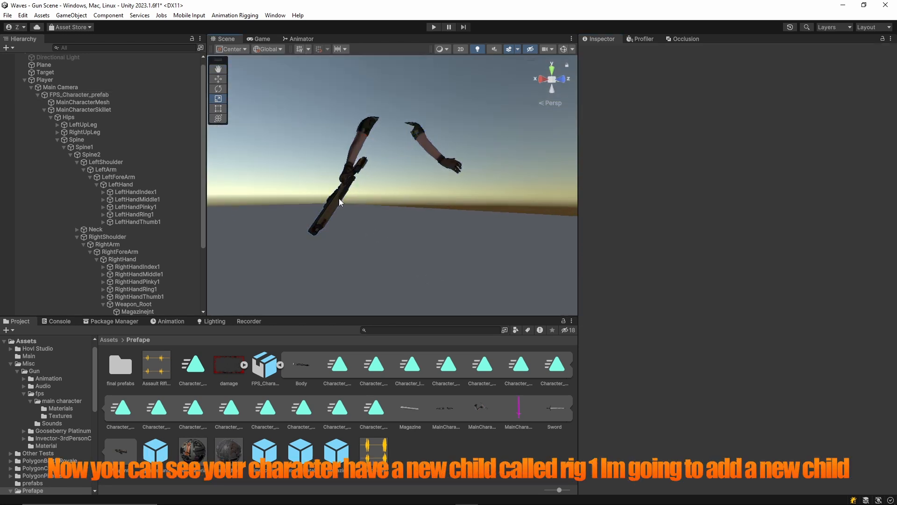
# Create an empty child object under Rig 1 and name it Multi-Parent Constraint.
pyautogui.scroll(-4, 86, 261)
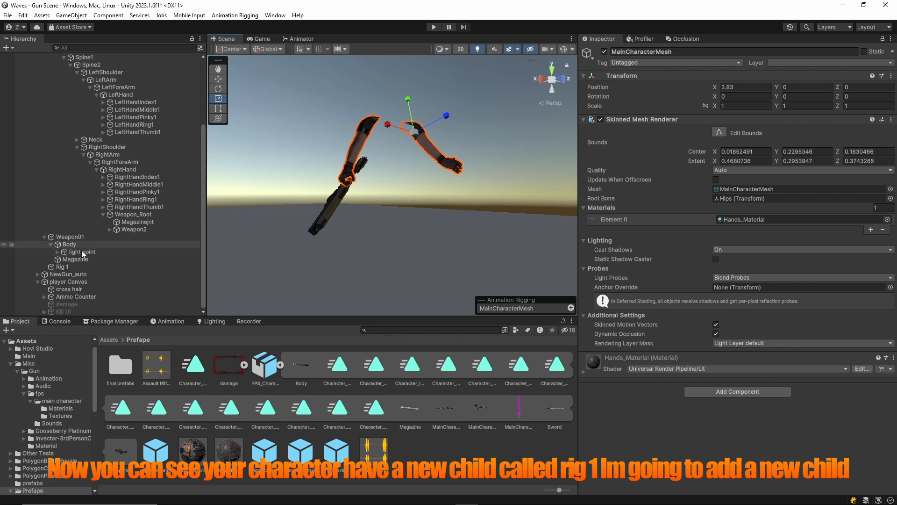
pyautogui.rightClick(84, 267)
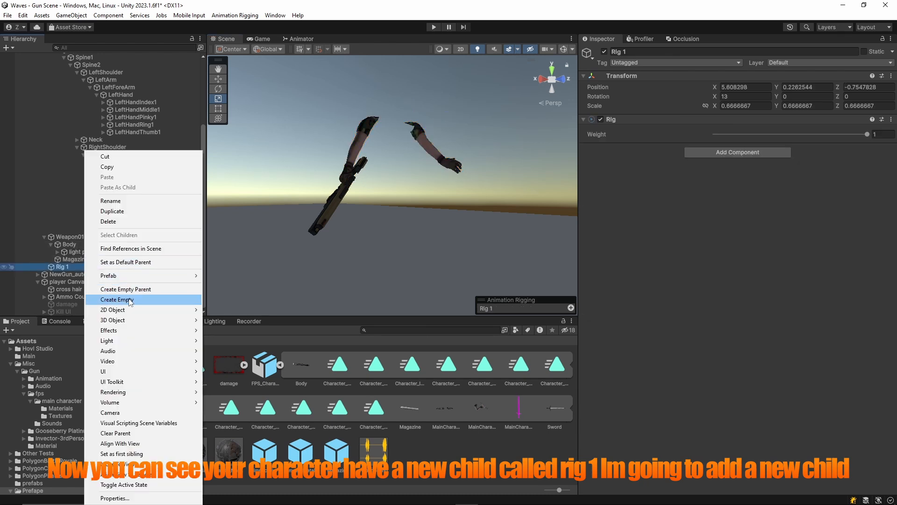
pyautogui.click(130, 300)
pyautogui.press('super+v')
pyautogui.scroll(2, 206, 413)
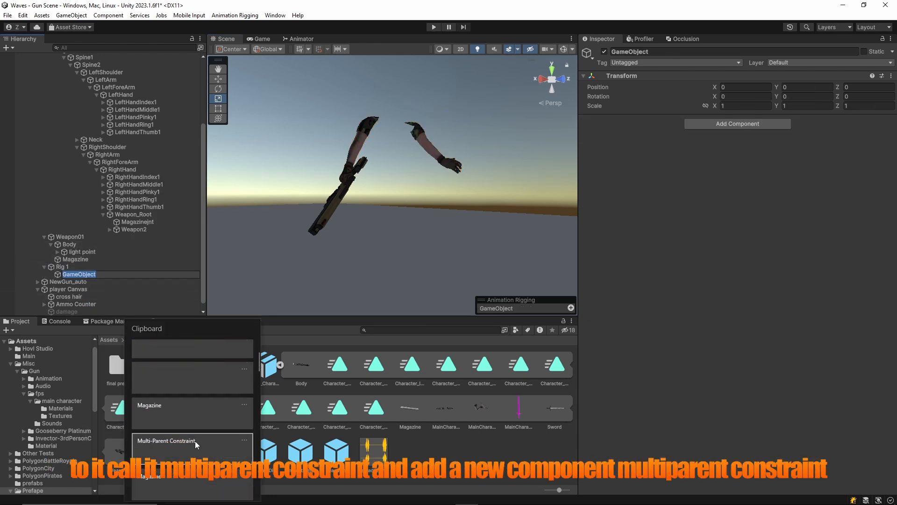
pyautogui.click(195, 441)
pyautogui.press('Return')
# Add a Multi-Parent Constraint component to the Multi-Parent Constraint object and place the Magazine prefab as its child.
pyautogui.click(737, 123)
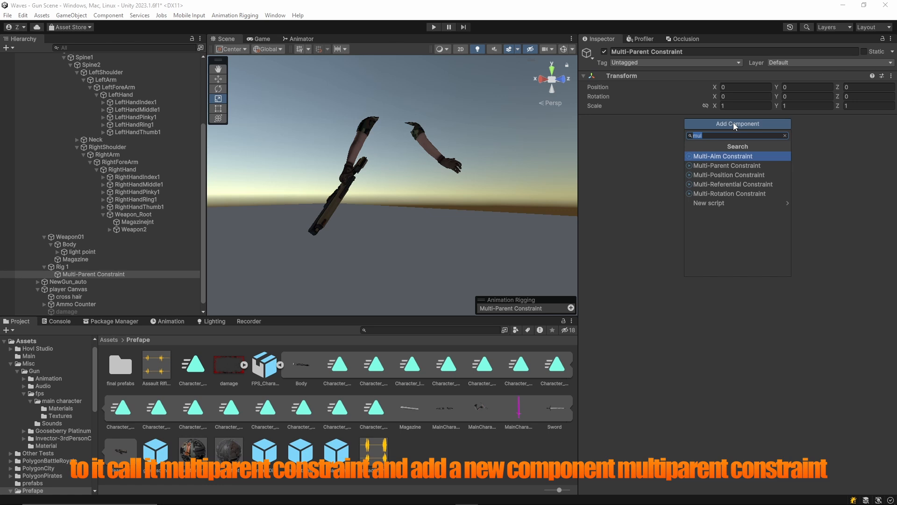
pyautogui.click(732, 167)
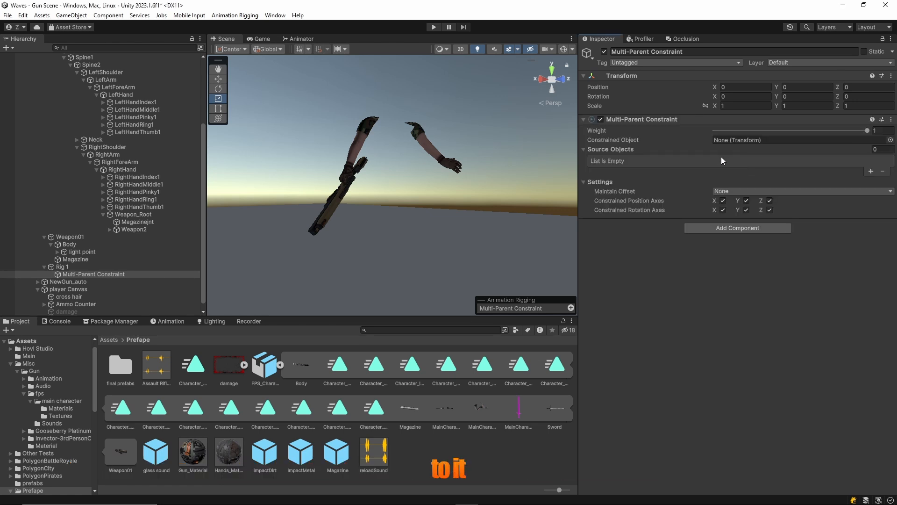
pyautogui.click(280, 364)
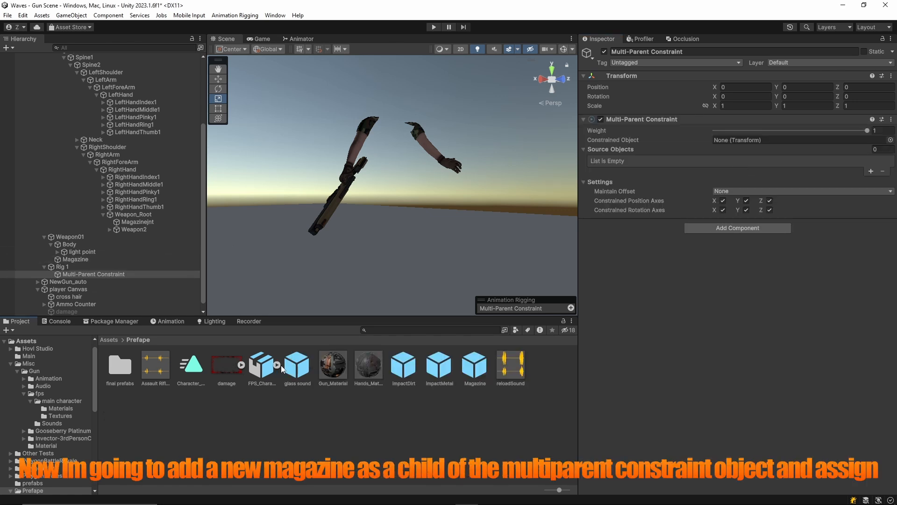
pyautogui.moveTo(474, 374); pyautogui.dragTo(126, 278)
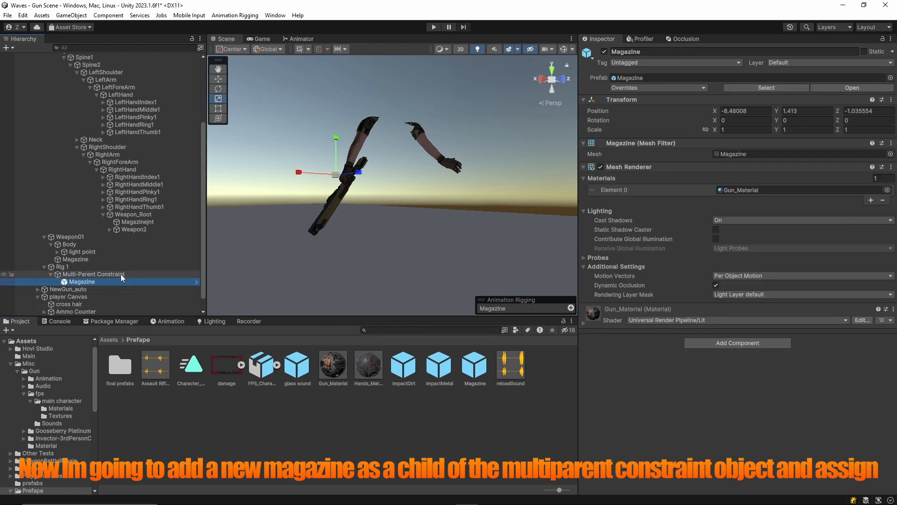
# Delete the original Magazine under Weapon01 and assign the new Magazine as the constraint's Constrained Object.
pyautogui.click(89, 260)
pyautogui.press('f')
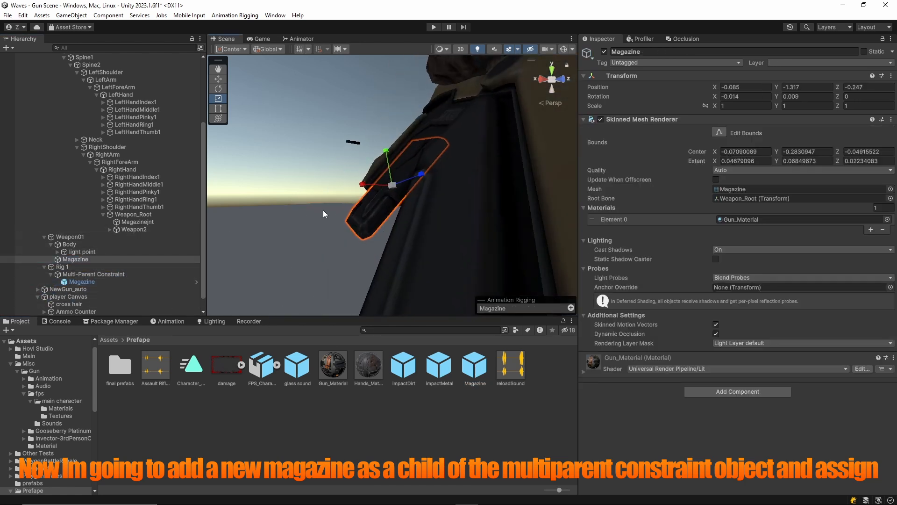
pyautogui.press('Delete')
pyautogui.click(115, 267)
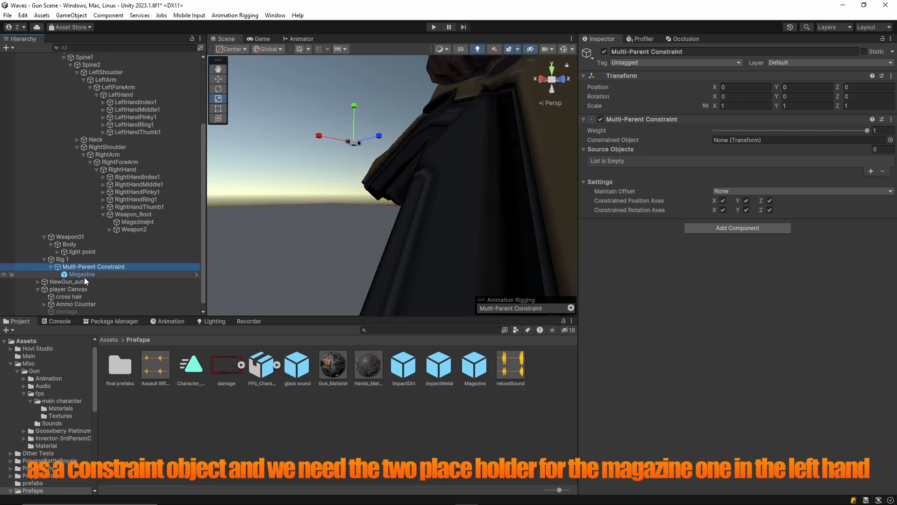
pyautogui.moveTo(749, 143); pyautogui.dragTo(750, 142)
# Create an empty child object under LeftHand and name it Magazina Place Holder_L.
pyautogui.scroll(3, 112, 186)
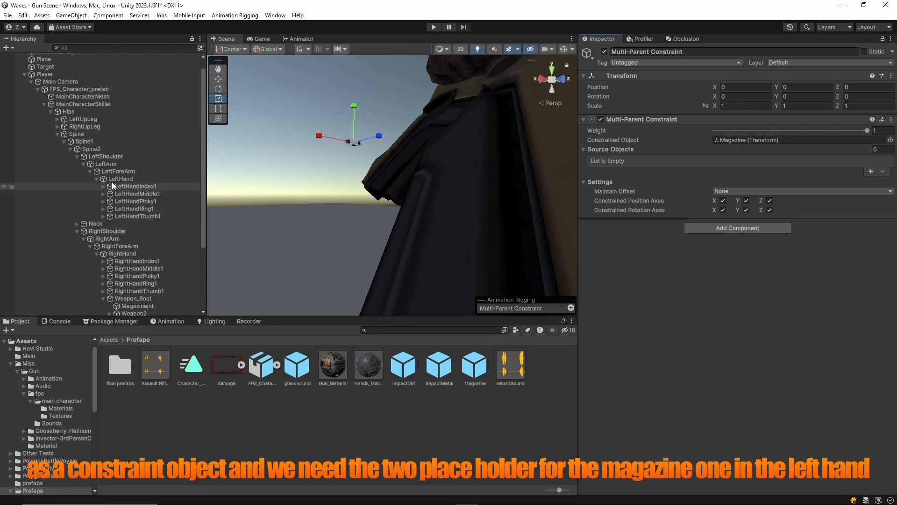
pyautogui.click(120, 181)
pyautogui.rightClick(126, 180)
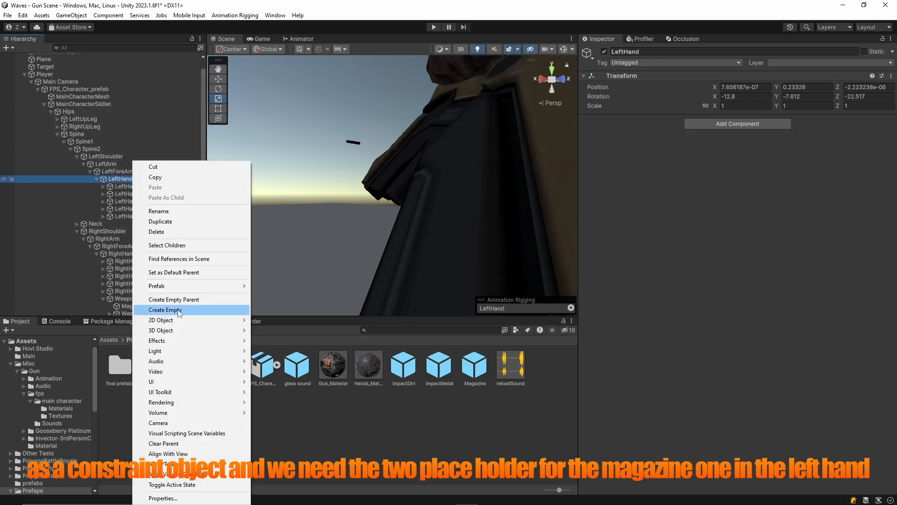
pyautogui.click(182, 311)
pyautogui.press('super+v')
pyautogui.click(306, 267)
pyautogui.press('BackSpace')
pyautogui.write('L')
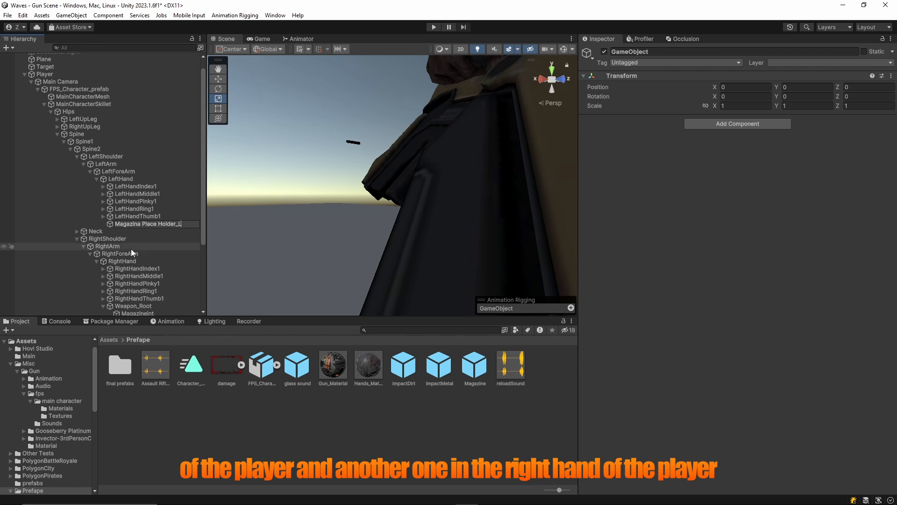
# Create an empty child object under RightHand and name it Magazina Place Holder_R.
pyautogui.click(144, 277)
pyautogui.scroll(-2, 148, 278)
pyautogui.click(118, 206)
pyautogui.rightClick(117, 206)
pyautogui.click(171, 310)
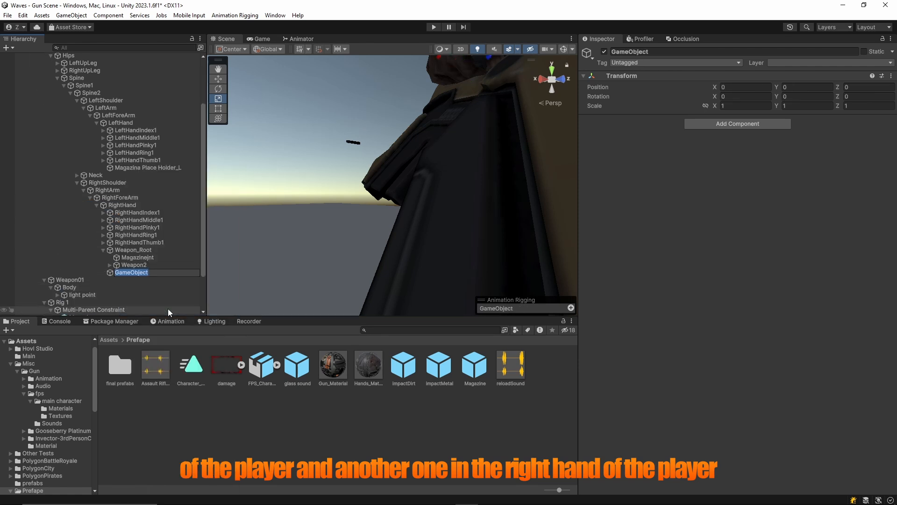
pyautogui.write('Magazina Place Holder_R')
pyautogui.click(299, 269)
pyautogui.click(176, 288)
pyautogui.click(152, 273)
# Assign Magazina Place Holder_L and Magazina Place Holder_R as source objects of the Multi-Parent Constraint and start play mode.
pyautogui.scroll(-2, 137, 255)
pyautogui.click(135, 259)
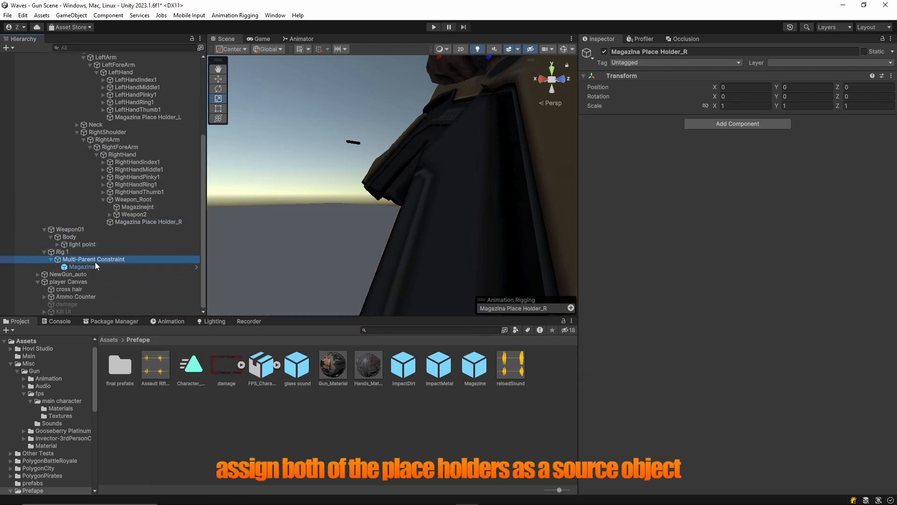
pyautogui.moveTo(161, 121); pyautogui.dragTo(654, 161)
pyautogui.moveTo(140, 222); pyautogui.dragTo(379, 222)
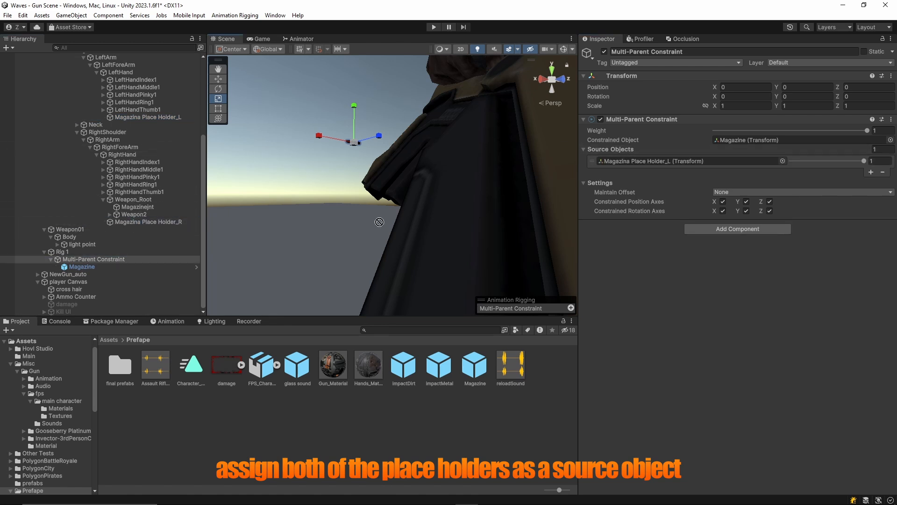
pyautogui.moveTo(625, 155); pyautogui.dragTo(626, 154)
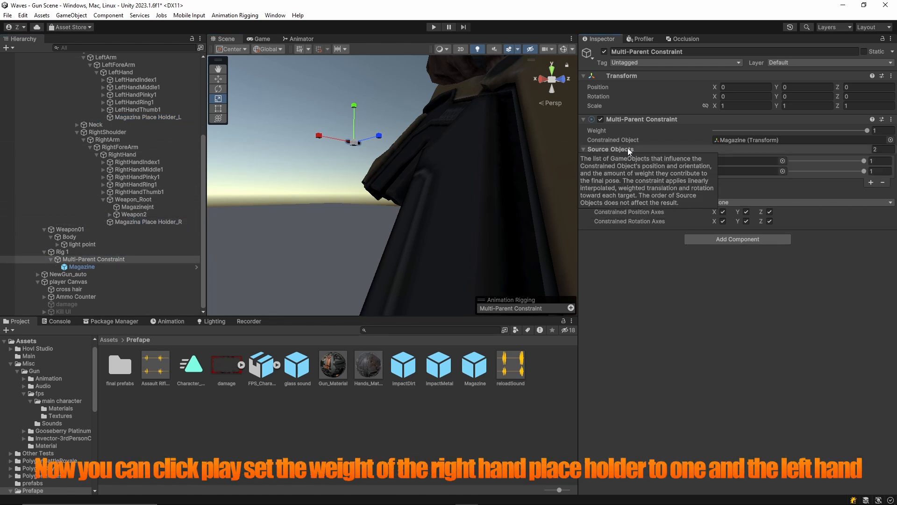
pyautogui.click(433, 27)
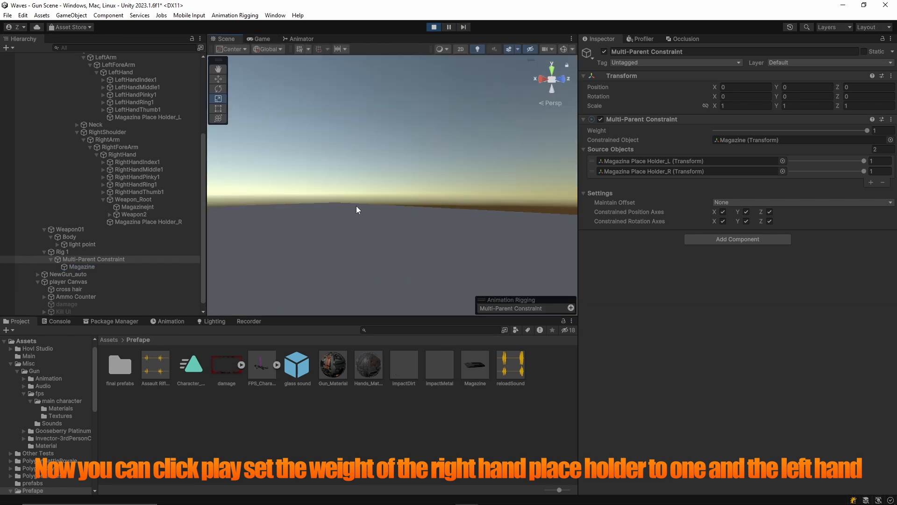
# Set Magazina Place Holder_R's source weight to 0 and try shifting the magazine by moving Magazina Place Holder_L.
pyautogui.moveTo(863, 171); pyautogui.dragTo(840, 172)
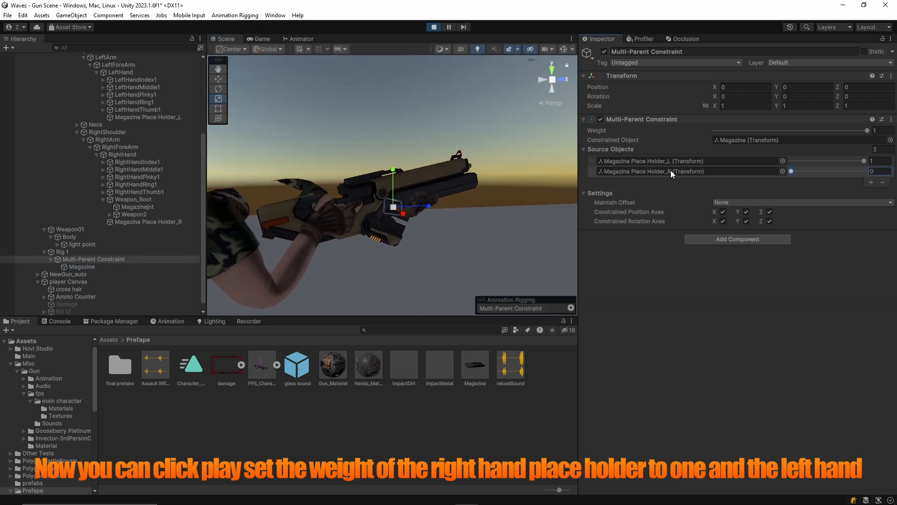
pyautogui.click(159, 118)
pyautogui.press('w')
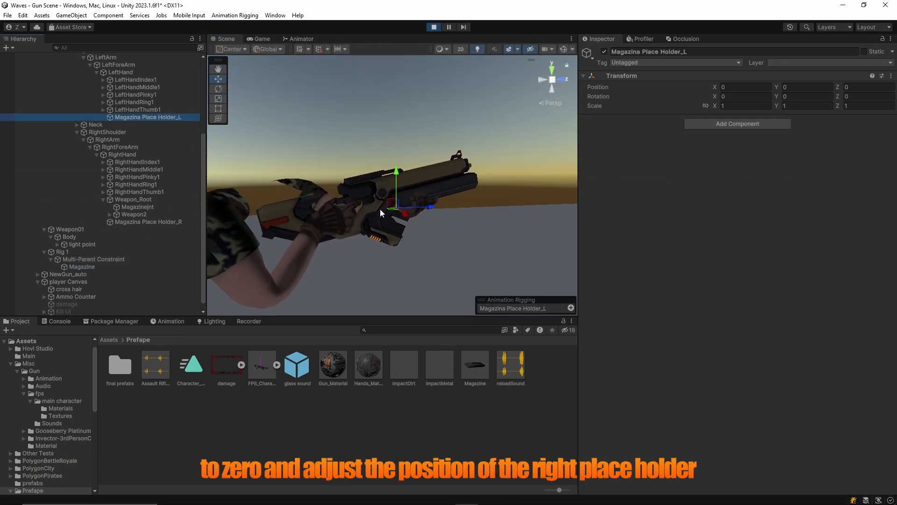
pyautogui.moveTo(416, 232); pyautogui.dragTo(415, 247)
pyautogui.click(82, 266)
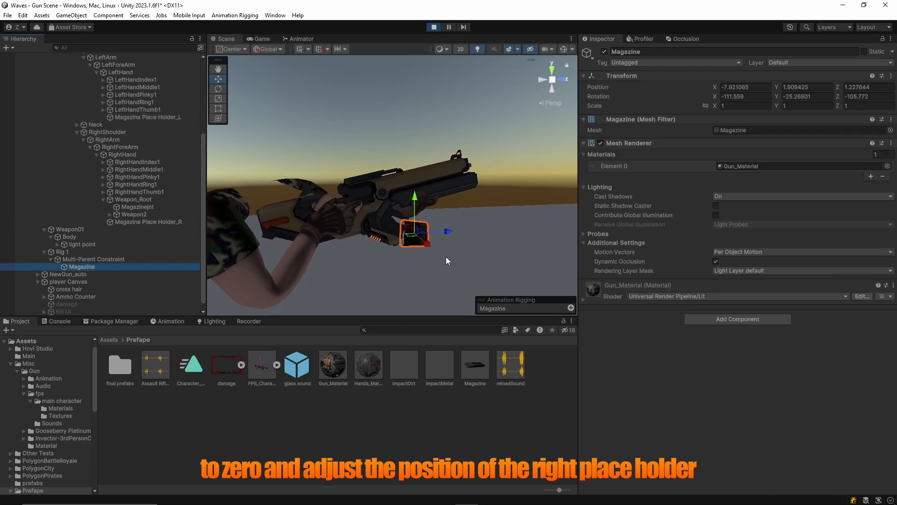
# Set the source weights to 0 for Magazina Place Holder_L and 1 for Magazina Place Holder_R, and position the right placeholder with Character_Idle at frame 181.
pyautogui.click(94, 260)
pyautogui.click(148, 222)
pyautogui.click(93, 259)
pyautogui.click(170, 321)
pyautogui.click(46, 340)
pyautogui.click(63, 370)
pyautogui.click(316, 330)
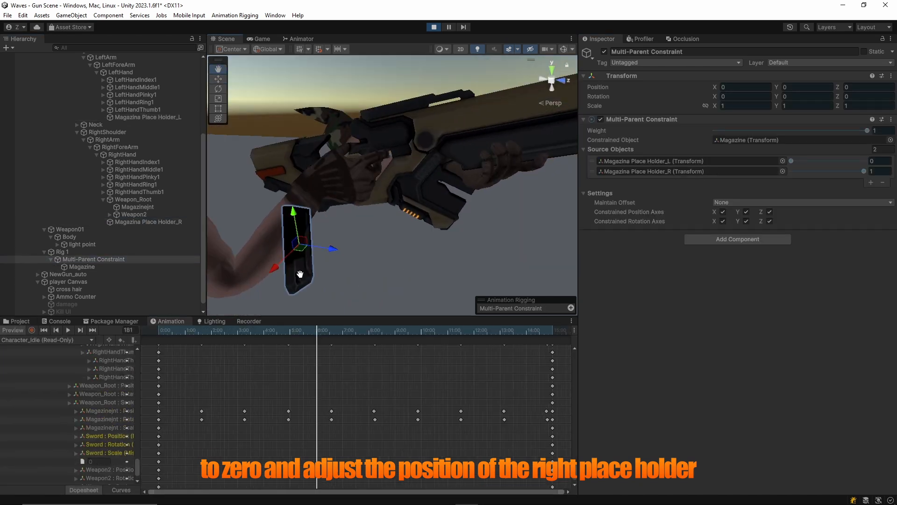
pyautogui.click(306, 255)
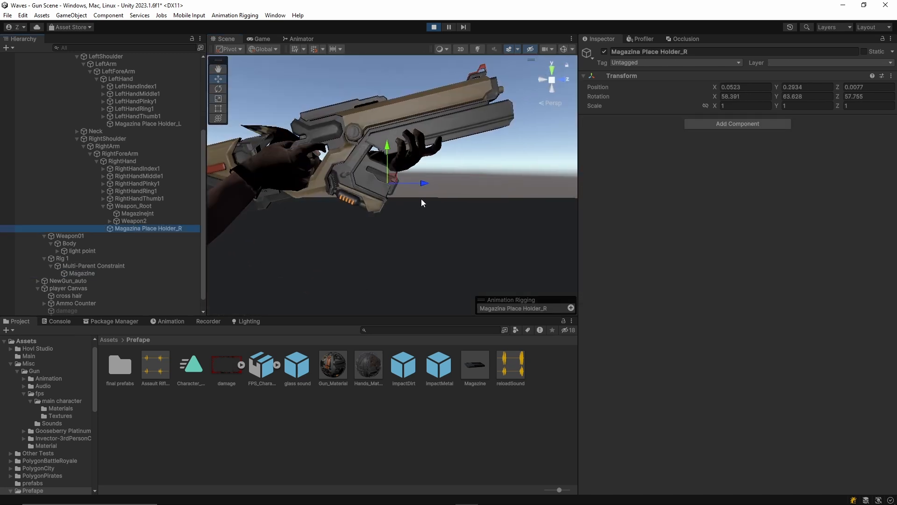
# Copy Magazina Place Holder_R's Transform component, exit play mode, and paste its component values back onto the same object.
pyautogui.click(891, 76)
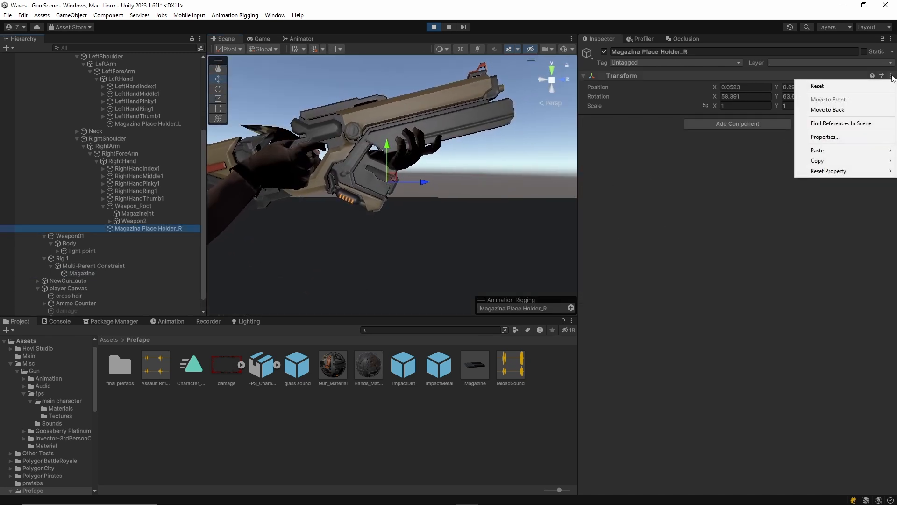
pyautogui.moveTo(847, 159)
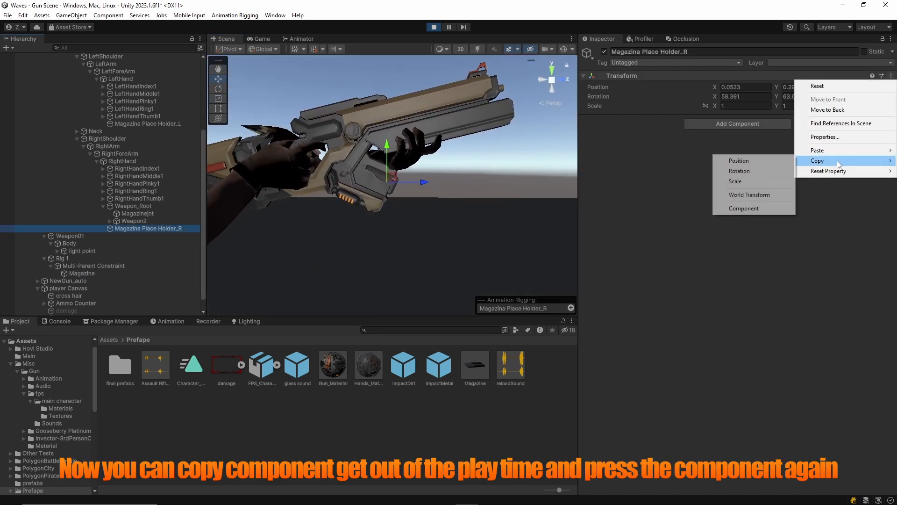
pyautogui.click(747, 211)
pyautogui.click(434, 26)
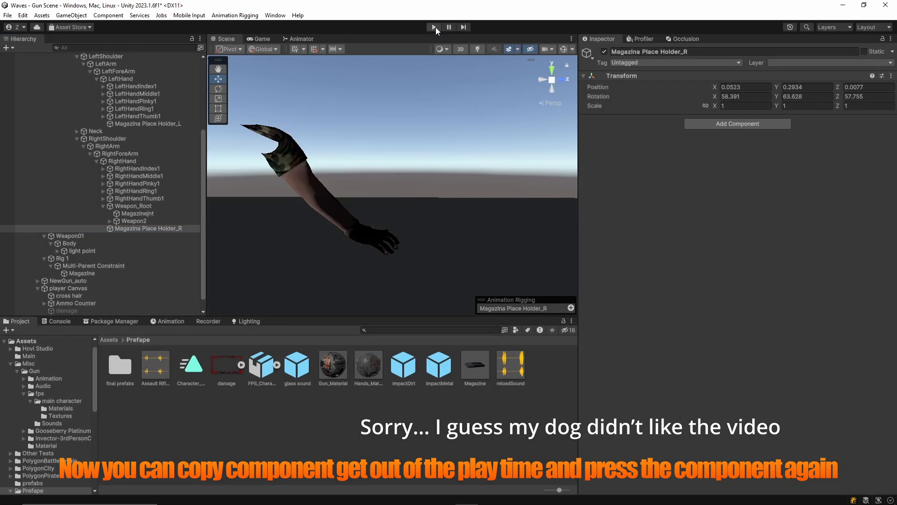
pyautogui.click(891, 77)
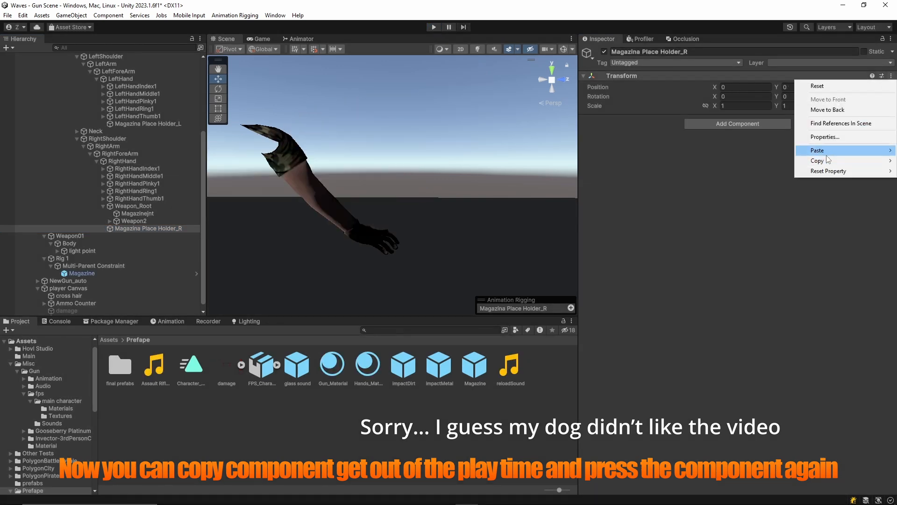
pyautogui.moveTo(826, 154)
pyautogui.click(747, 208)
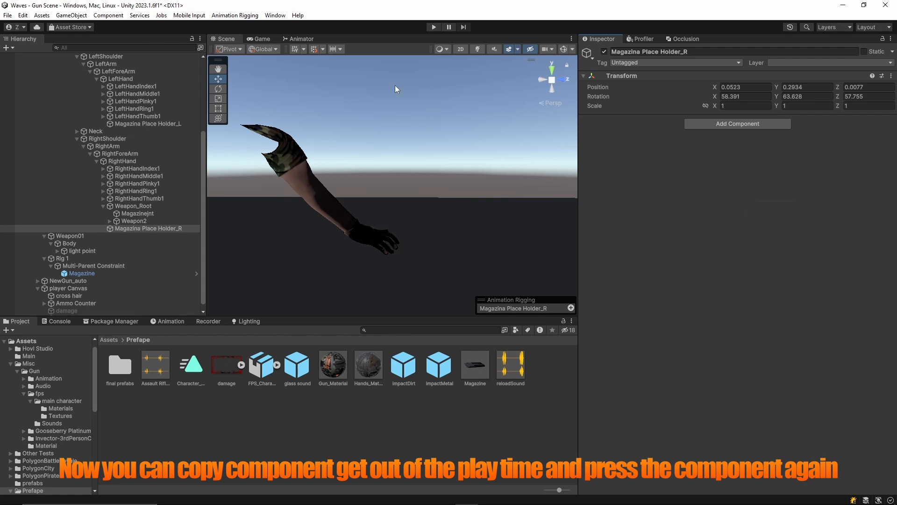
# Start play mode, preview Character_Reload at frame 29, and set Magazina Place Holder_L's source weight to 1.
pyautogui.click(433, 26)
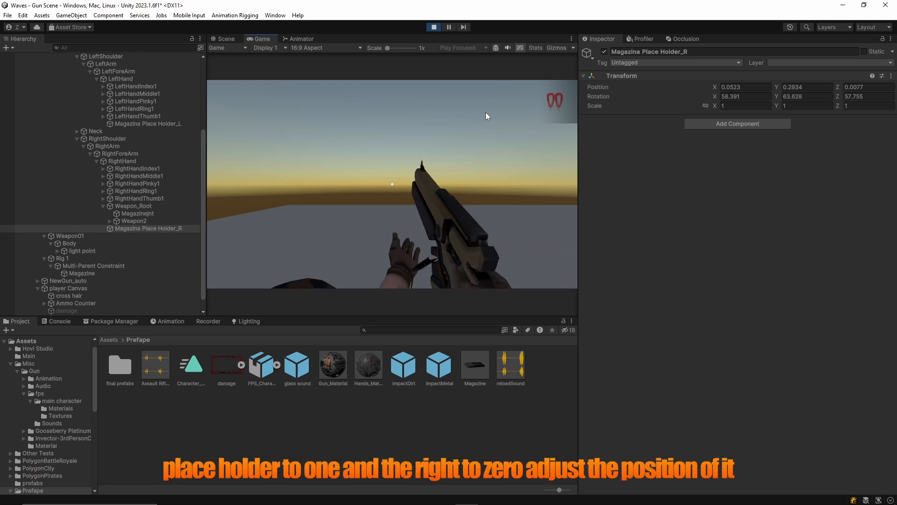
pyautogui.click(94, 266)
pyautogui.moveTo(852, 162); pyautogui.dragTo(790, 163)
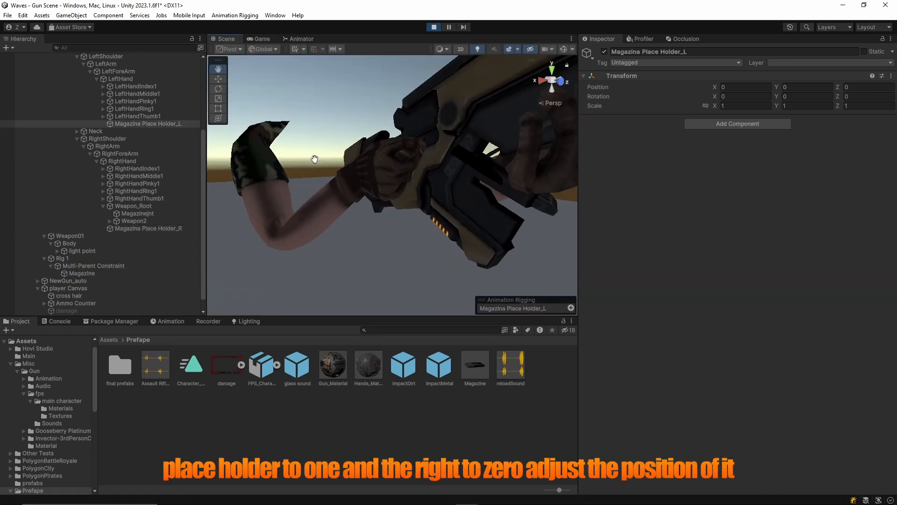
pyautogui.click(168, 321)
pyautogui.click(262, 39)
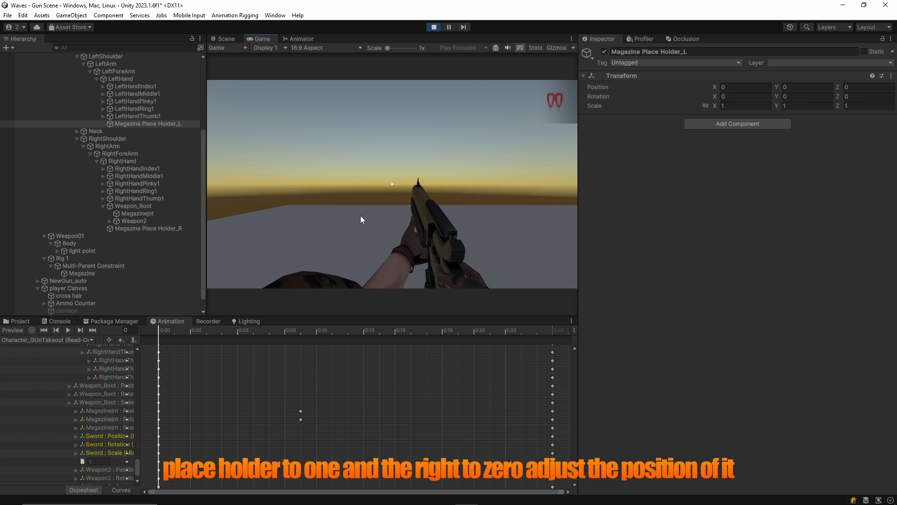
pyautogui.click(229, 40)
pyautogui.click(47, 340)
pyautogui.moveTo(199, 330); pyautogui.dragTo(287, 330)
pyautogui.click(103, 266)
pyautogui.moveTo(790, 160); pyautogui.dragTo(853, 160)
# Move and rotate Magazina Place Holder_L into the left hand, to about position 0.0096, 0.0767, 0.0372 and rotation 48.302, 87.354, -90.702.
pyautogui.click(148, 124)
pyautogui.keyDown('alt'); pyautogui.moveTo(299, 215); pyautogui.dragTo(407, 214); pyautogui.keyUp('alt')
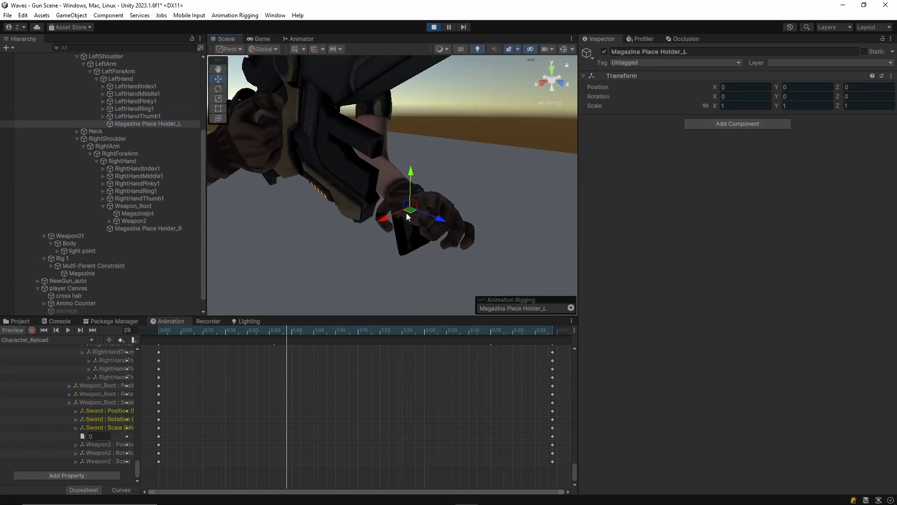
pyautogui.moveTo(364, 246); pyautogui.dragTo(379, 250)
pyautogui.press('x')
pyautogui.moveTo(397, 243); pyautogui.dragTo(448, 187, button='middle')
pyautogui.scroll(3, 448, 187)
pyautogui.press('w')
pyautogui.press('e')
pyautogui.moveTo(478, 181); pyautogui.dragTo(507, 180)
pyautogui.press('w')
pyautogui.moveTo(519, 190); pyautogui.dragTo(531, 192)
pyautogui.moveTo(491, 187); pyautogui.dragTo(430, 205, button='middle')
pyautogui.press('x')
pyautogui.press('z')
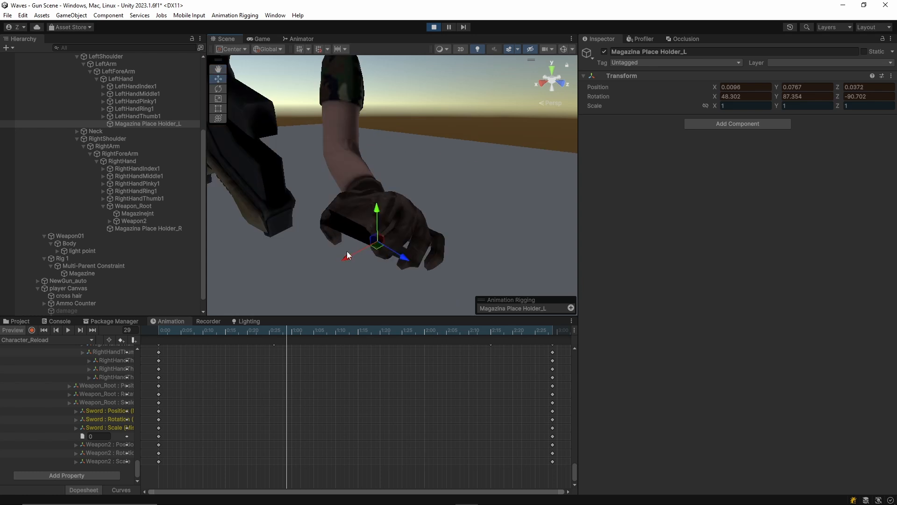
# Fine-tune Magazina Place Holder_L in the left hand to about position -0.0123, 0.0667, 0.0206 and rotation 48.315, 92.771, -94.544.
pyautogui.moveTo(346, 254); pyautogui.dragTo(374, 253)
pyautogui.moveTo(397, 234); pyautogui.dragTo(428, 268, button='middle')
pyautogui.click(430, 175)
pyautogui.click(148, 229)
pyautogui.scroll(-3, 328, 257)
pyautogui.moveTo(328, 257); pyautogui.dragTo(346, 285, button='middle')
pyautogui.click(149, 124)
pyautogui.moveTo(433, 199); pyautogui.dragTo(435, 201)
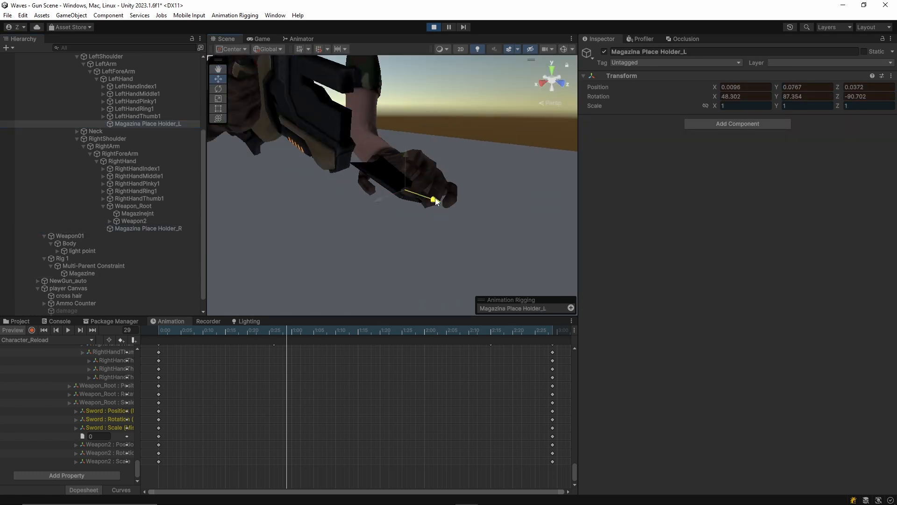
# Copy Magazina Place Holder_L's Transform component, exit play mode, and paste its component values back onto the same object.
pyautogui.click(891, 76)
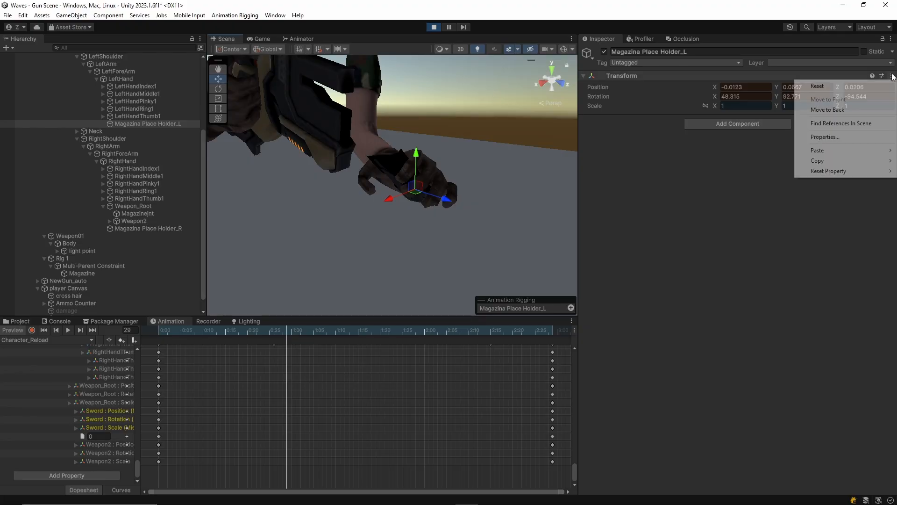
pyautogui.moveTo(827, 160)
pyautogui.click(769, 211)
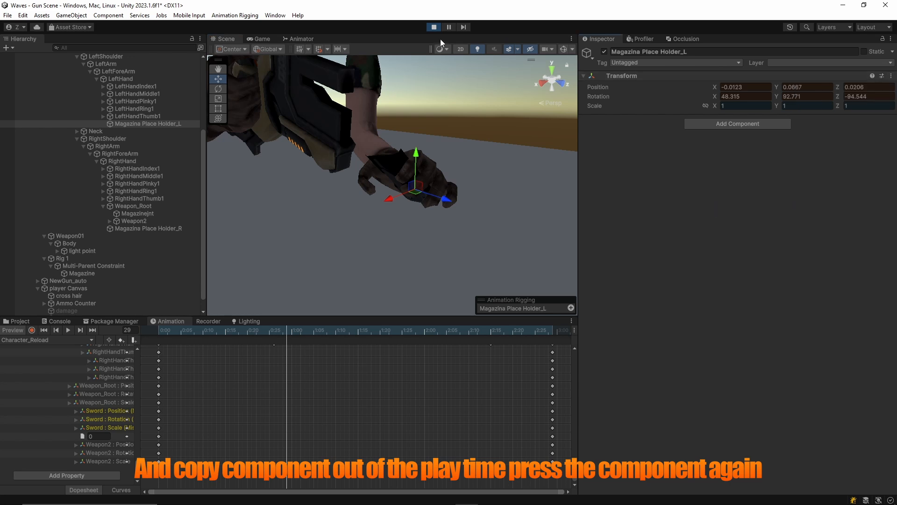
pyautogui.click(434, 27)
pyautogui.moveTo(833, 151)
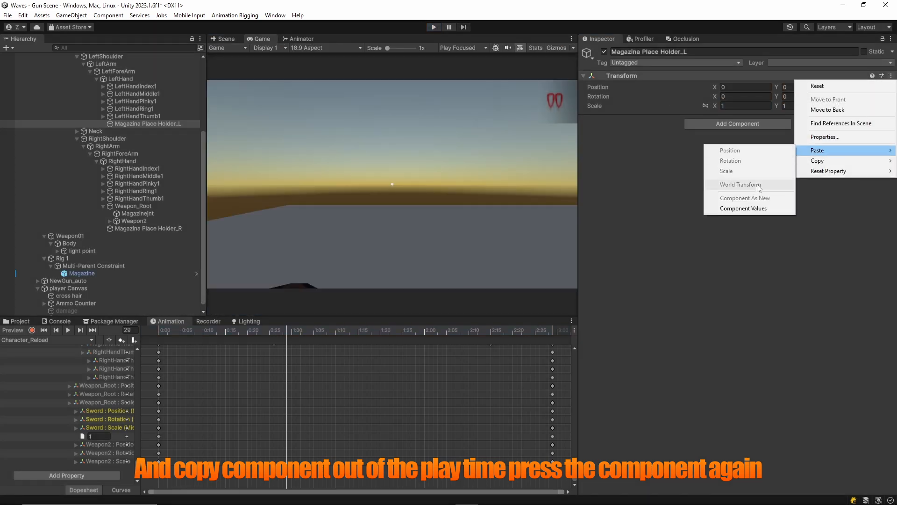
pyautogui.click(755, 210)
# Set Magazina Place Holder_R's source weight to 0 on the Multi-Parent Constraint and play-test the scene.
pyautogui.click(82, 266)
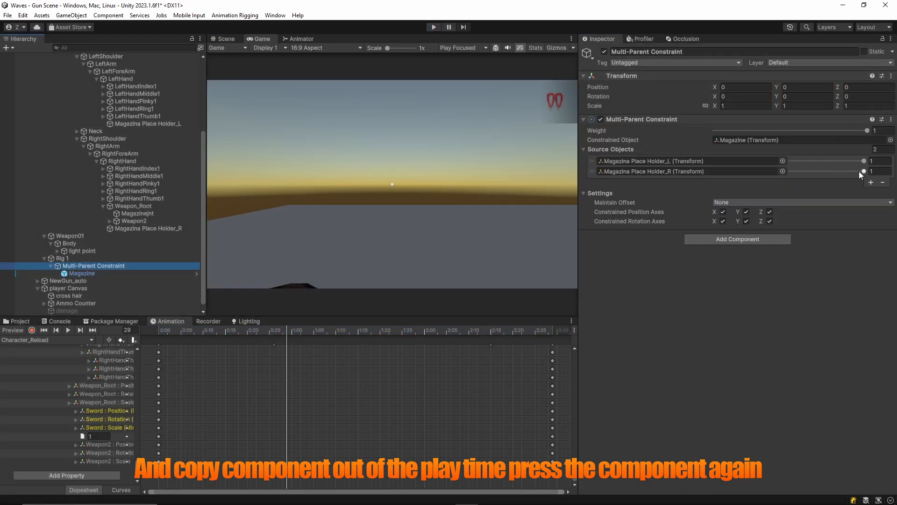
pyautogui.moveTo(863, 171); pyautogui.dragTo(791, 171)
pyautogui.click(433, 27)
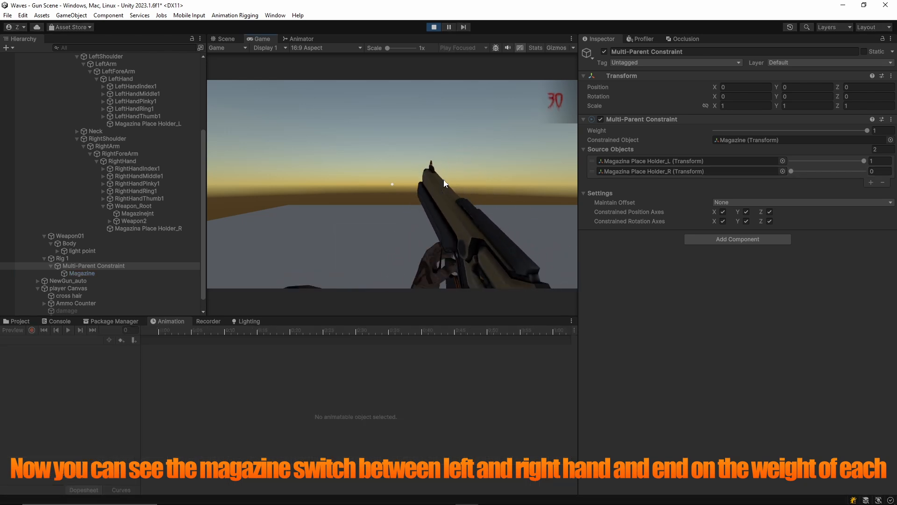
# While the scene plays, set the source weights to 0 for Magazina Place Holder_L and 1 for Magazina Place Holder_R, and bring up the animation timeline.
pyautogui.moveTo(791, 171); pyautogui.dragTo(537, 163)
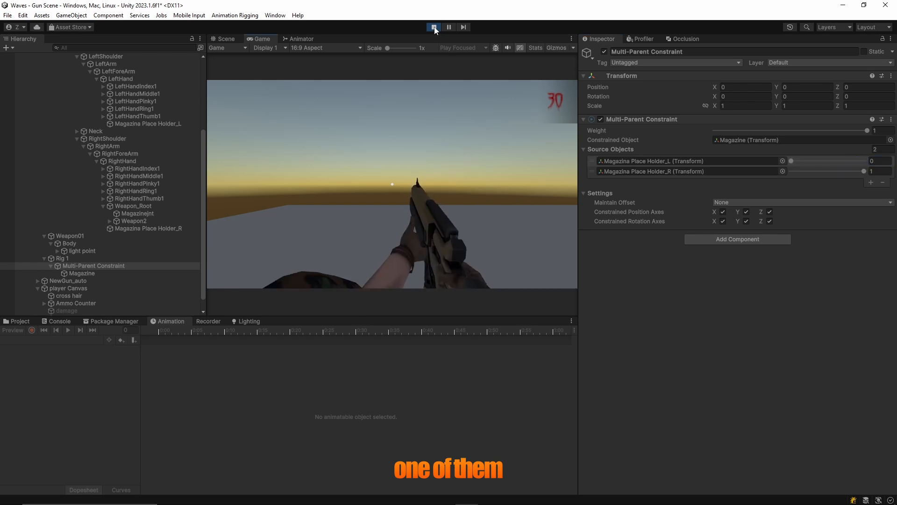
pyautogui.click(201, 321)
pyautogui.click(163, 322)
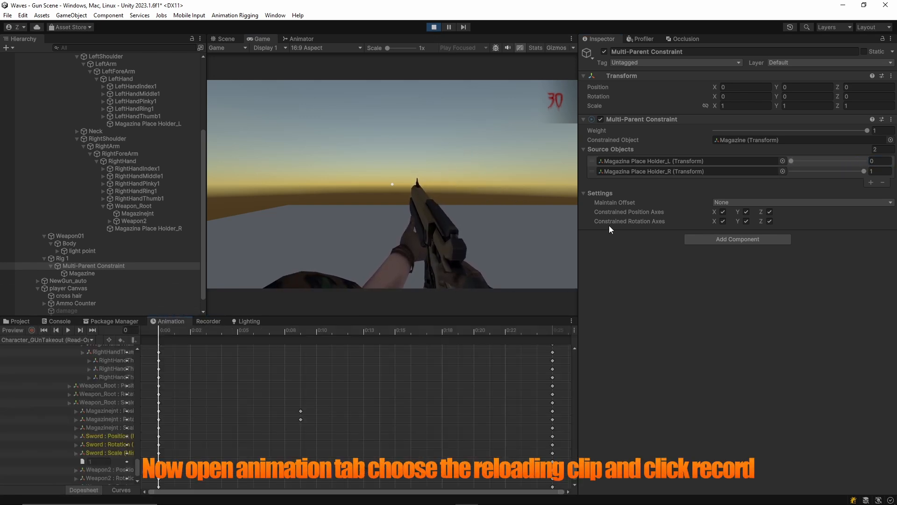
# Select FPS_Character_prefab, choose its Character_Reload clip, and start keyframe recording.
pyautogui.scroll(5, 72, 102)
pyautogui.click(72, 102)
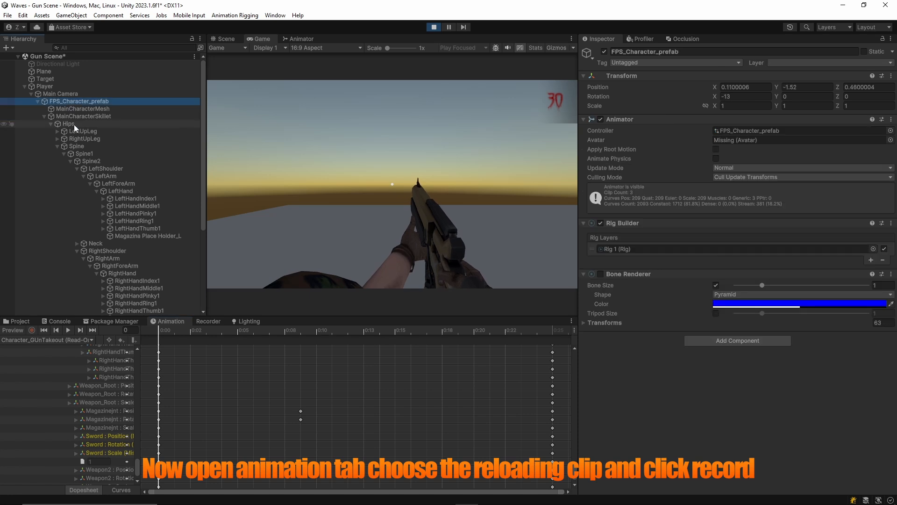
pyautogui.scroll(-5, 74, 125)
pyautogui.click(74, 340)
pyautogui.click(67, 372)
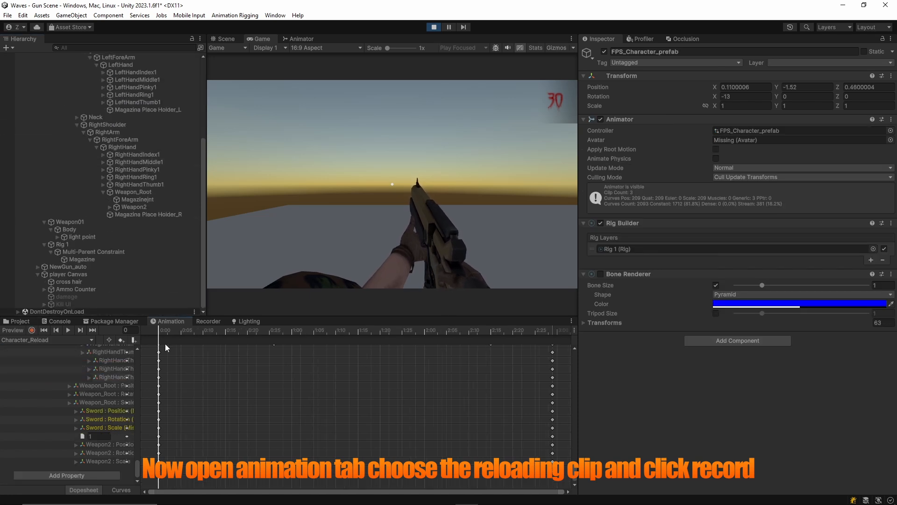
pyautogui.click(32, 330)
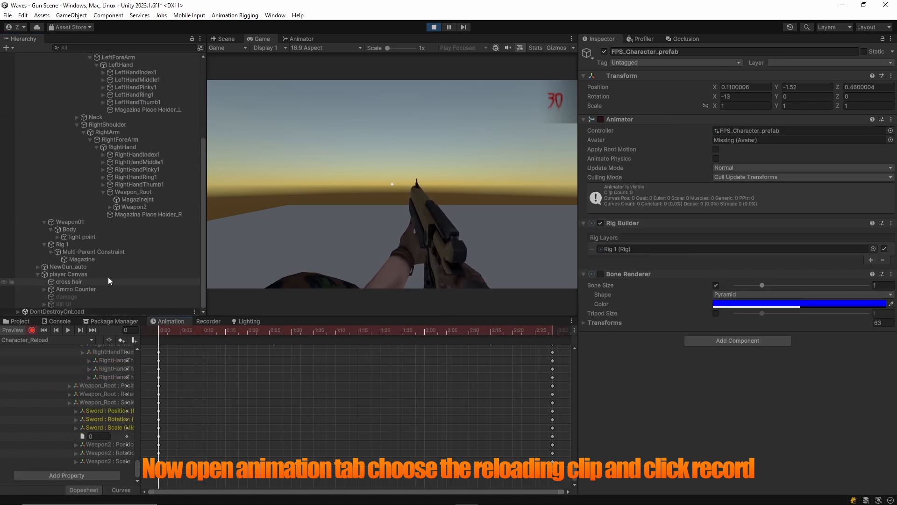
# Keyframe the Multi-Parent Constraint's source weights as 0 for Magazina Place Holder_L and 1 for Magazina Place Holder_R at frames 0 and 20.
pyautogui.click(109, 253)
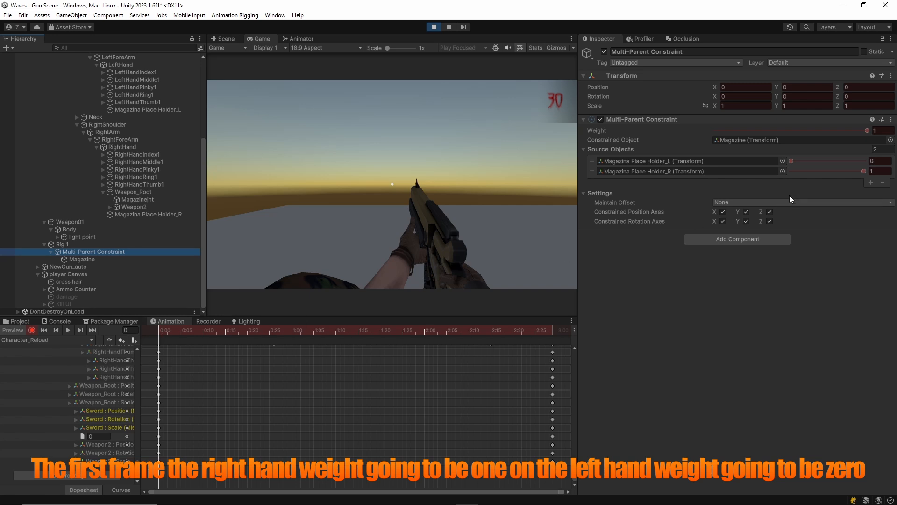
pyautogui.click(793, 161)
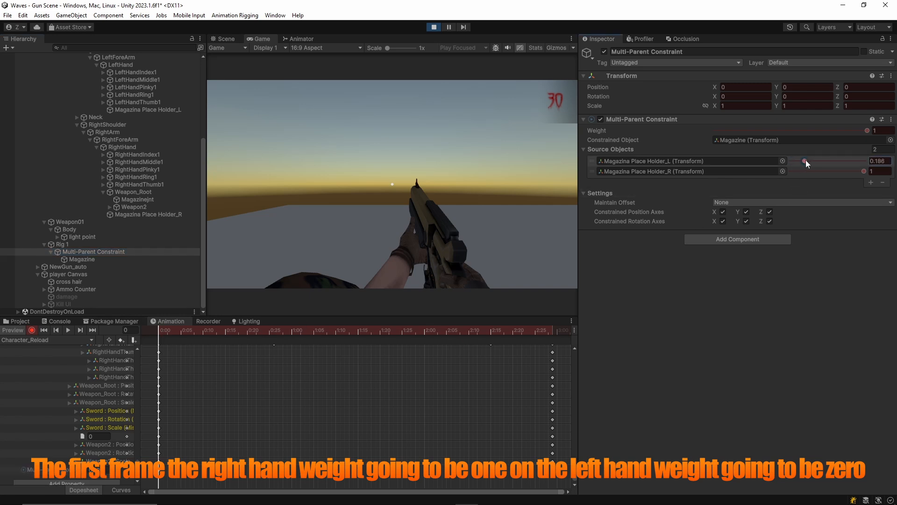
pyautogui.click(861, 170)
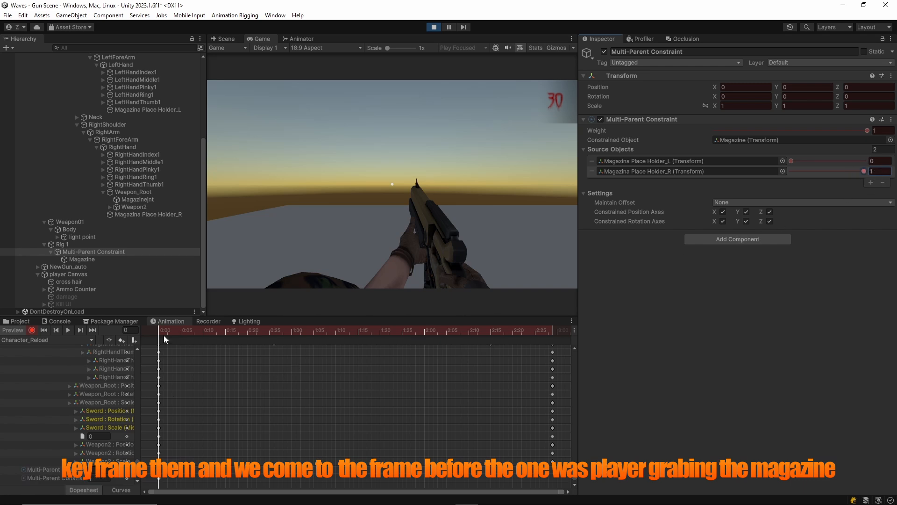
pyautogui.moveTo(160, 330); pyautogui.dragTo(245, 340)
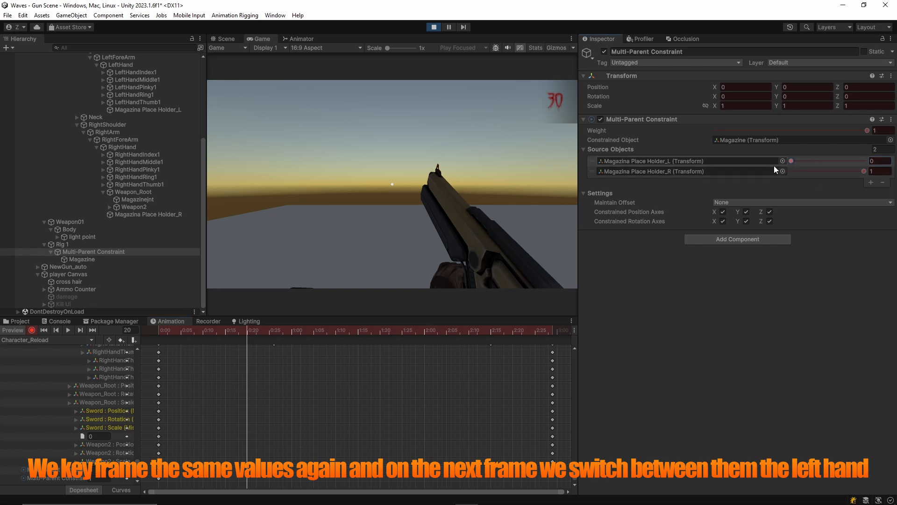
pyautogui.click(862, 171)
pyautogui.moveTo(871, 172); pyautogui.dragTo(877, 172)
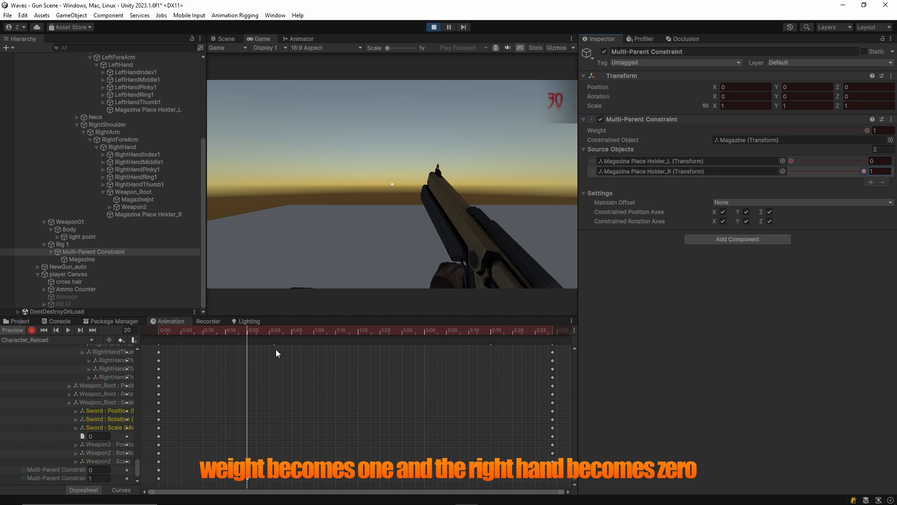
# Keyframe the source weights as 1 for Magazina Place Holder_L and 0 for Magazina Place Holder_R at frames 21 and 60.
pyautogui.click(134, 330)
pyautogui.press('Return')
pyautogui.moveTo(793, 160)
pyautogui.mouseDown()
pyautogui.moveTo(867, 162)
pyautogui.moveTo(790, 172)
pyautogui.mouseUp()
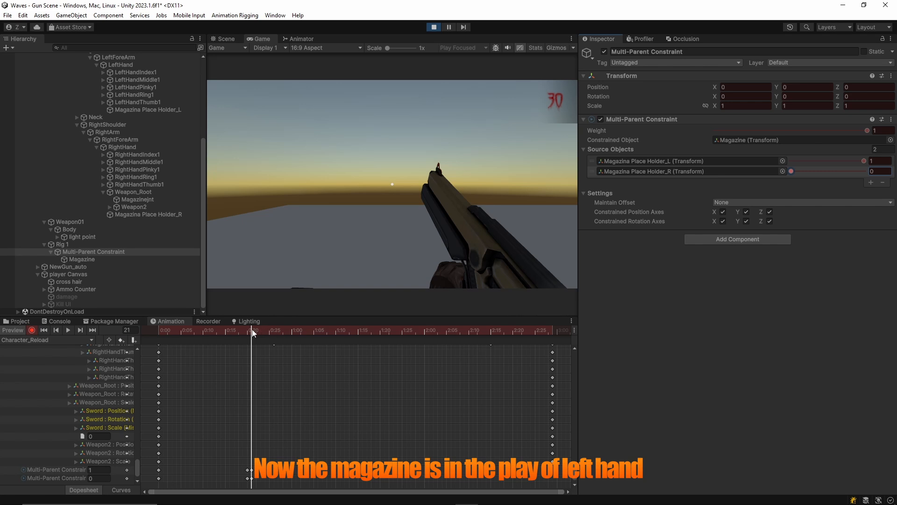
pyautogui.moveTo(252, 329); pyautogui.dragTo(424, 357)
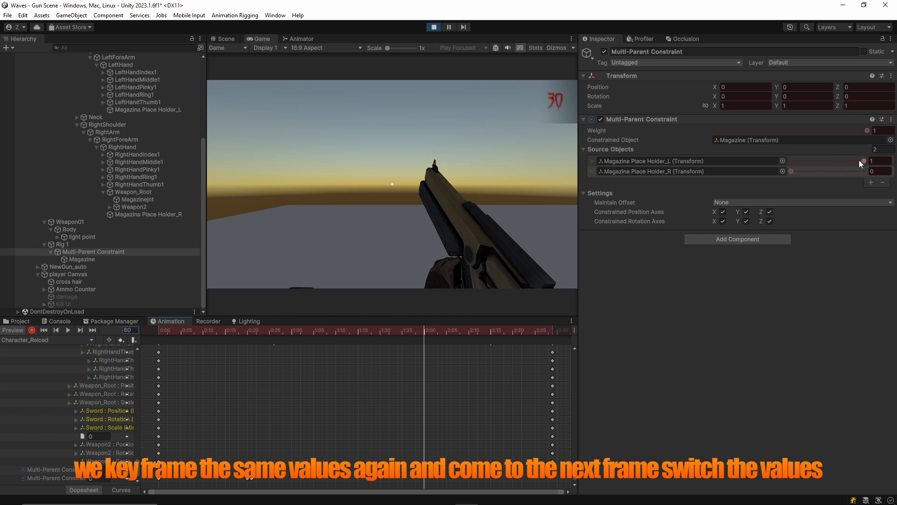
pyautogui.moveTo(862, 160); pyautogui.dragTo(877, 163)
pyautogui.moveTo(792, 171); pyautogui.dragTo(785, 173)
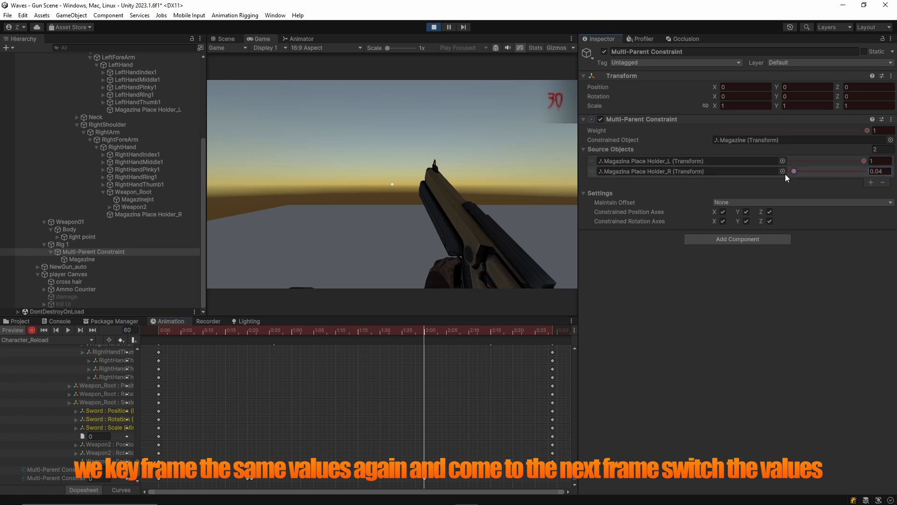
# At frame 61, keyframe the source weights back to 0 for Magazina Place Holder_L and 1 for Magazina Place Holder_R, and end recording and play mode.
pyautogui.click(132, 331)
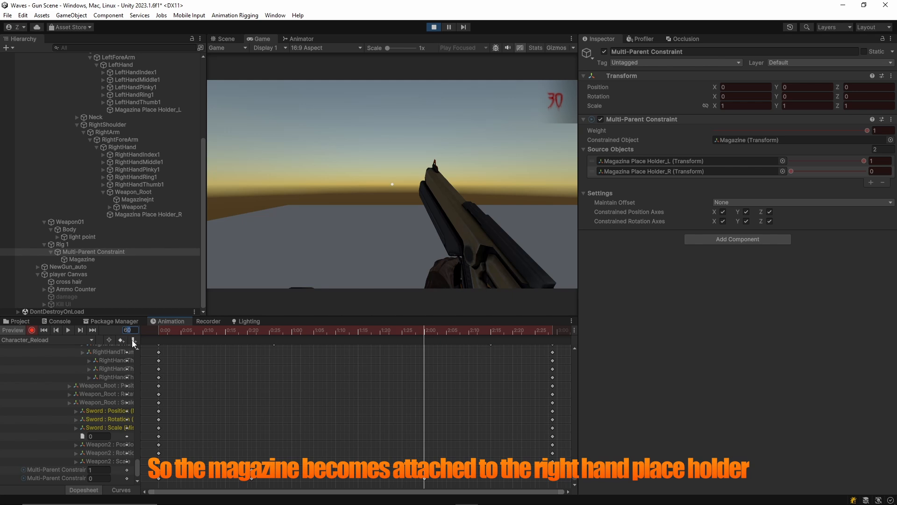
pyautogui.press('Return')
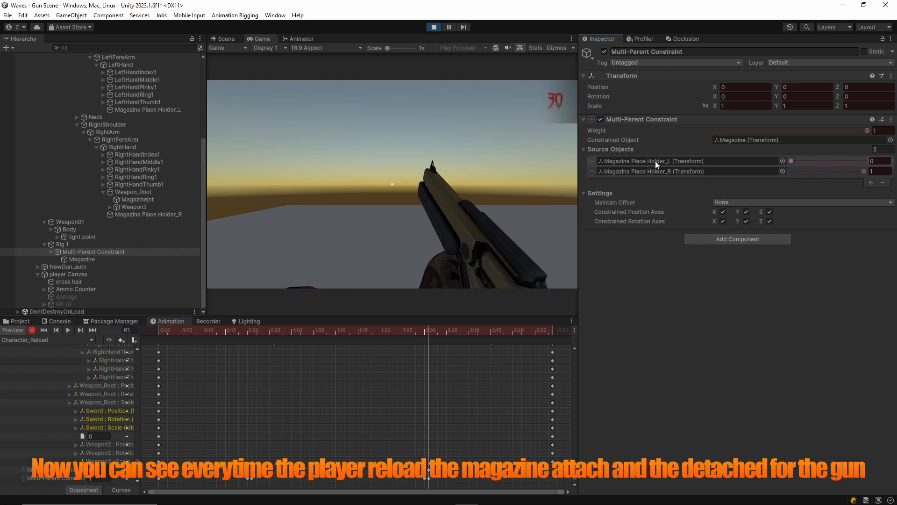
pyautogui.moveTo(430, 330); pyautogui.dragTo(544, 349)
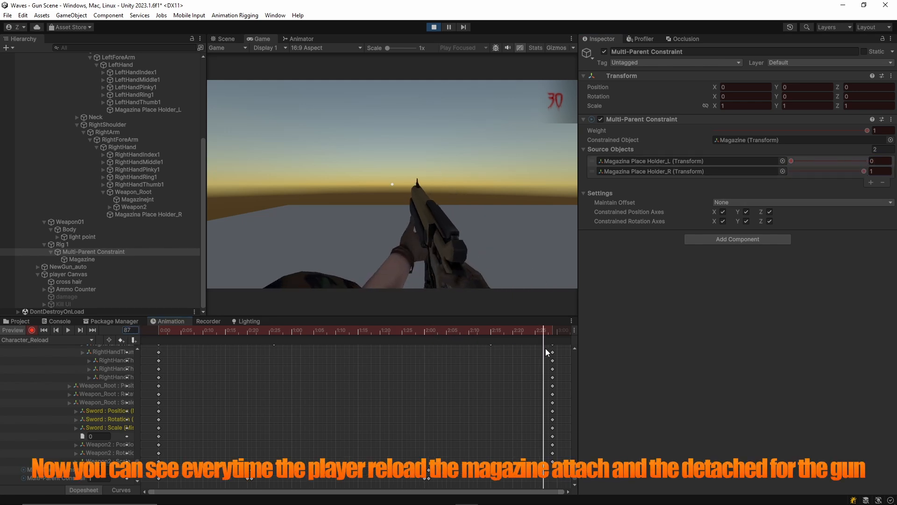
pyautogui.click(32, 330)
pyautogui.click(434, 26)
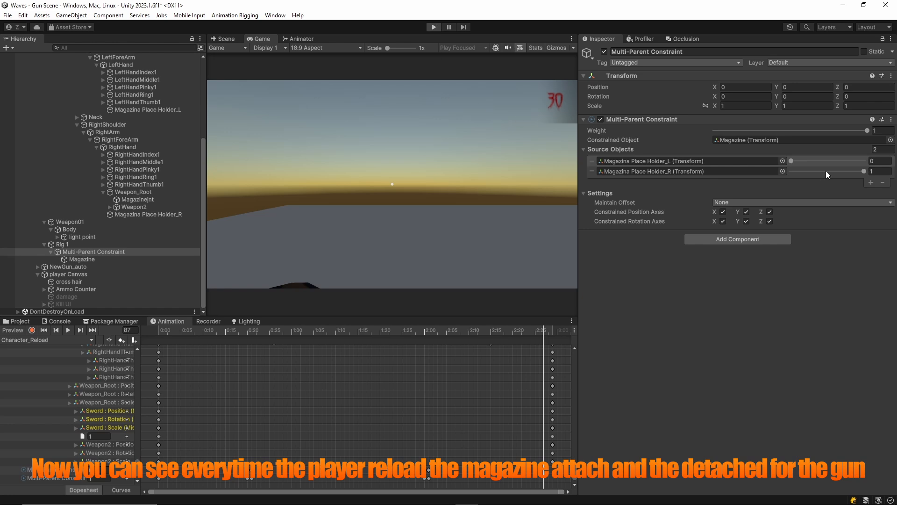
# Set the constraint's default source weights to 0 for Magazina Place Holder_L and 1 for Magazina Place Holder_R, and play-test reloading and shooting.
pyautogui.moveTo(864, 161)
pyautogui.mouseDown()
pyautogui.moveTo(772, 165)
pyautogui.moveTo(865, 173)
pyautogui.mouseUp()
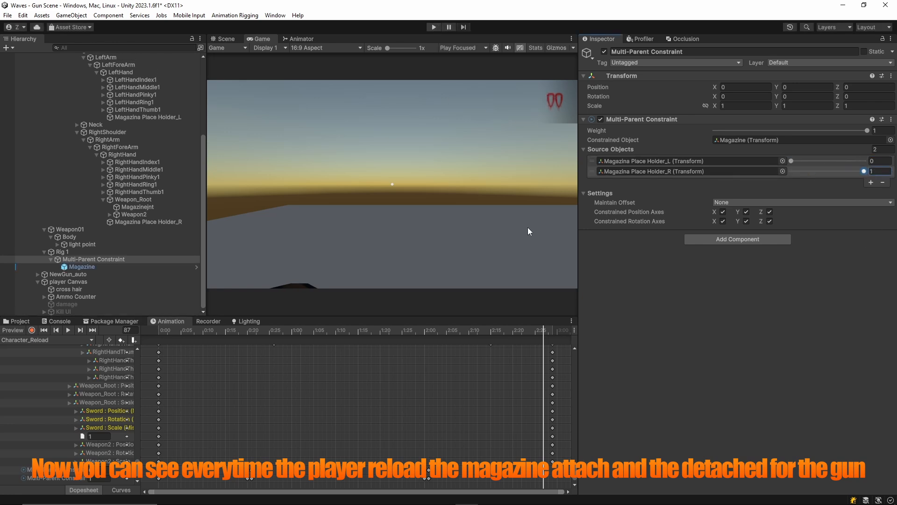
pyautogui.hotkey('ctrl', 'p')
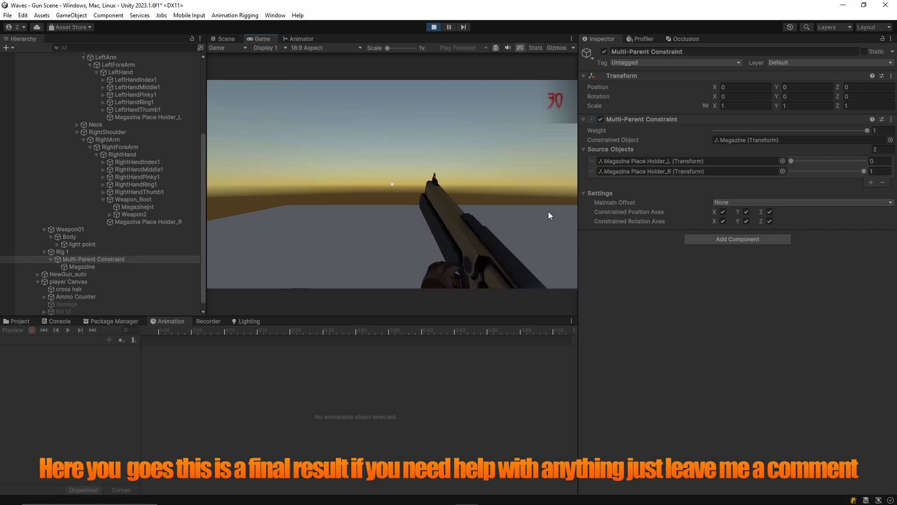
pyautogui.click(548, 211)
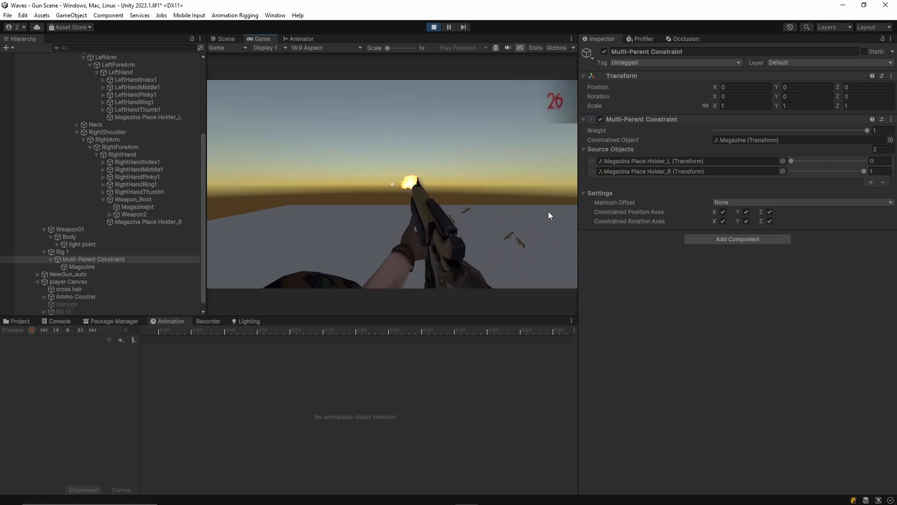